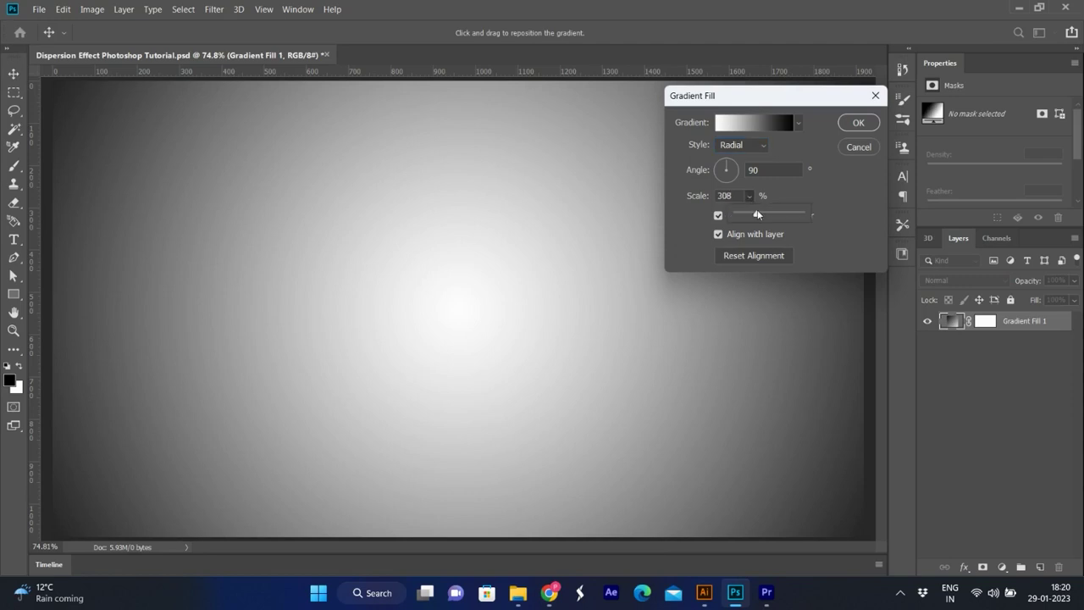
Apply the radial gradient fill at 150% scale, then drag the portrait image into the document.
drag(771, 214, 752, 216)
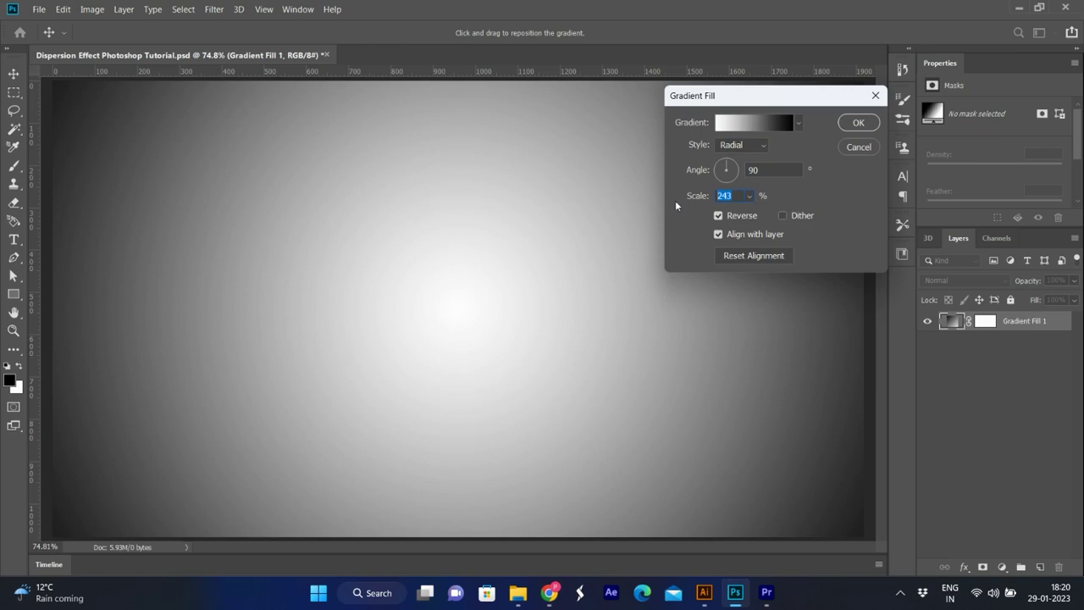
text(150)
click(857, 122)
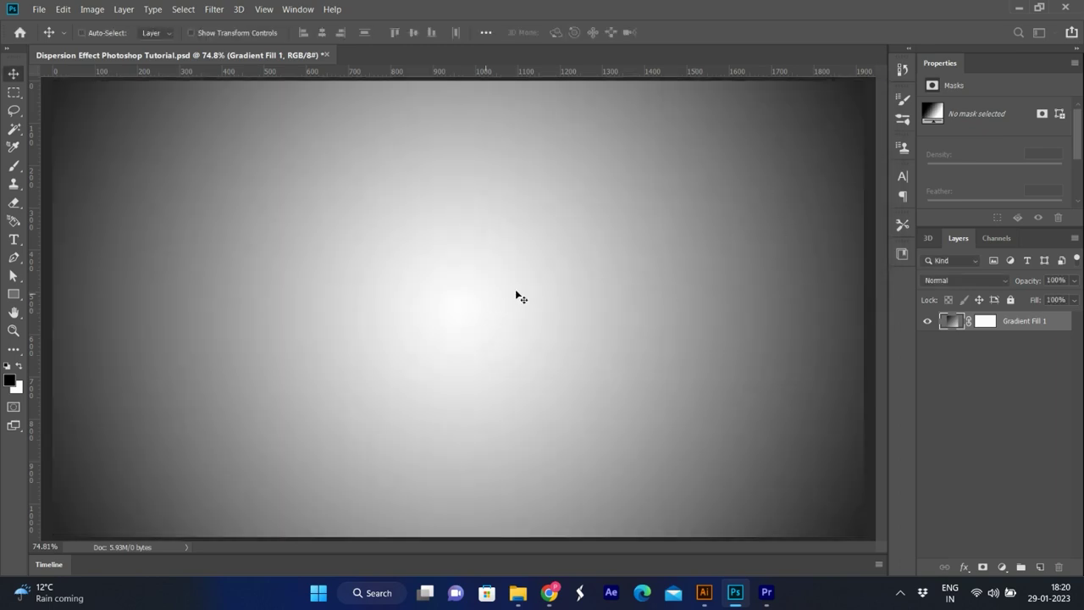
key(alt+Tab)
mouse_move(508, 211)
mouse_down()
mouse_move(572, 297)
mouse_move(536, 295)
mouse_up()
Commit the placed portrait and auto-select the woman with Select > Subject.
key(alt+Tab)
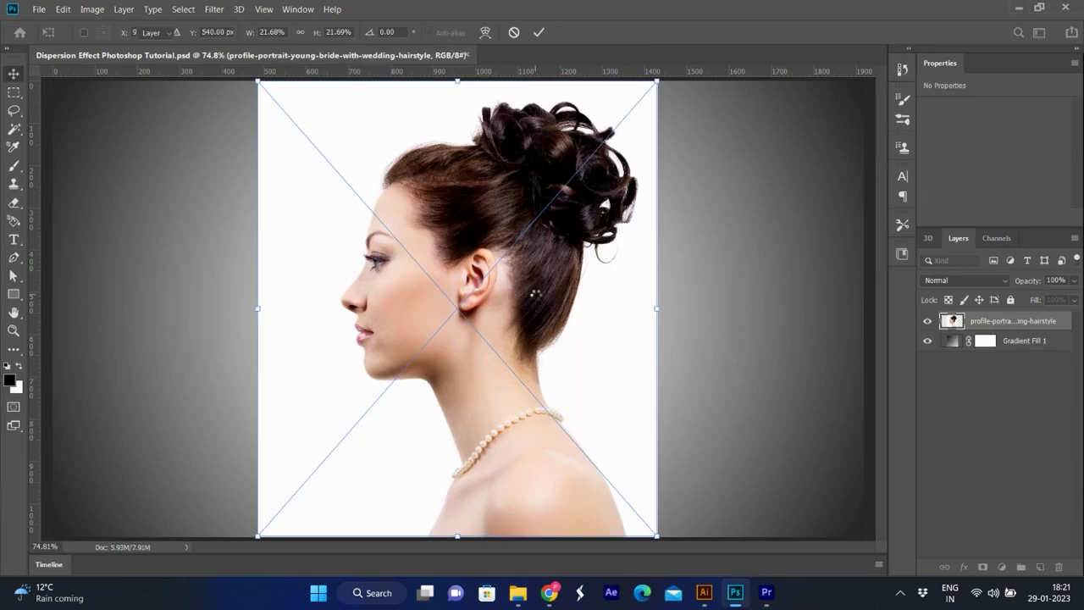
key(Return)
click(183, 10)
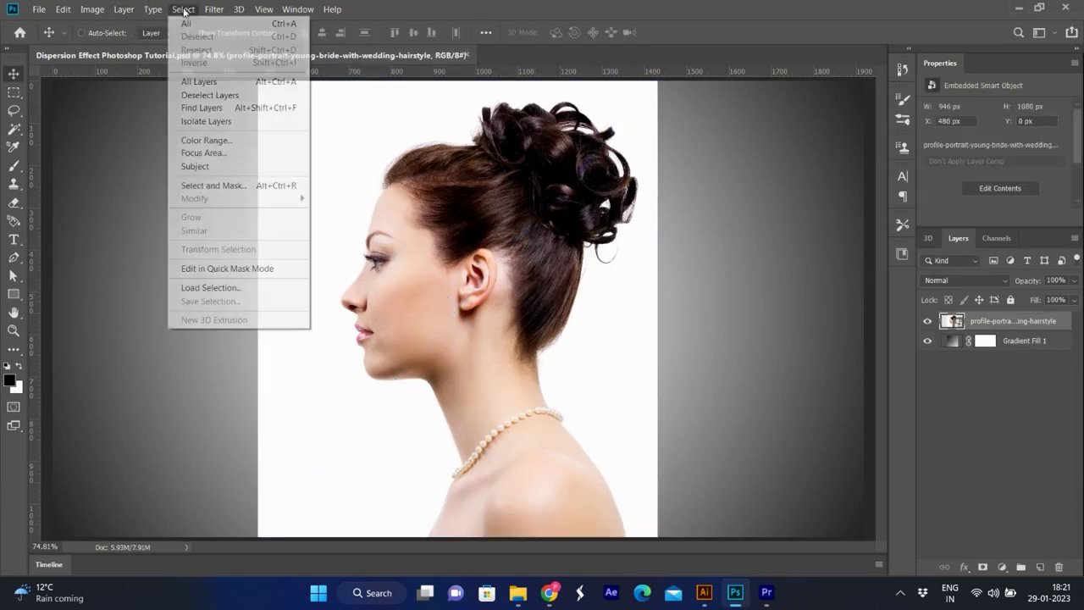
click(232, 166)
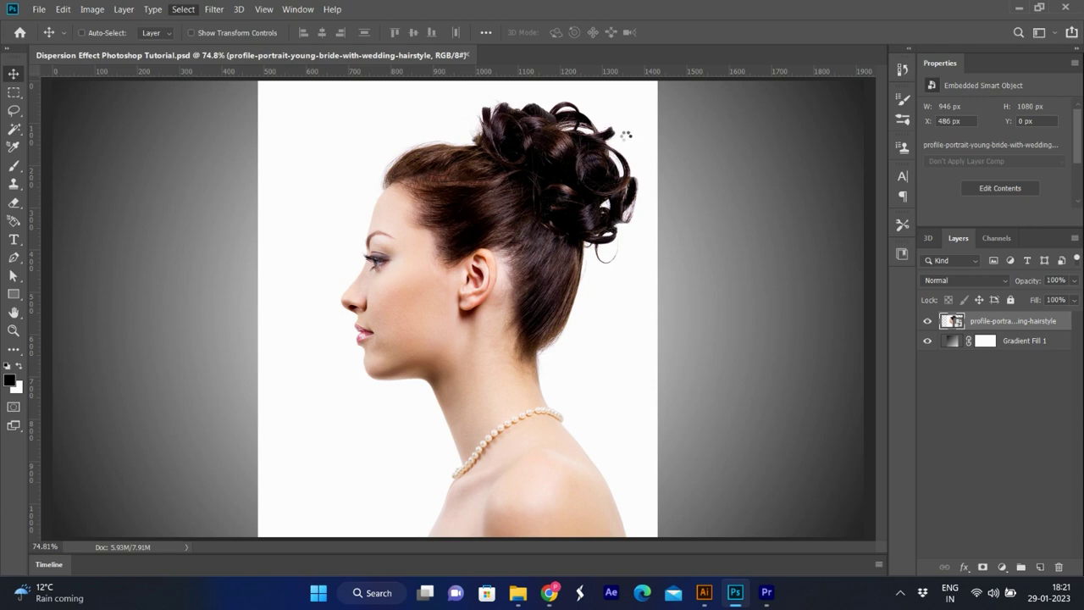
Enter Quick Mask mode and pick a hard round brush.
scroll(599, 113, up, 3)
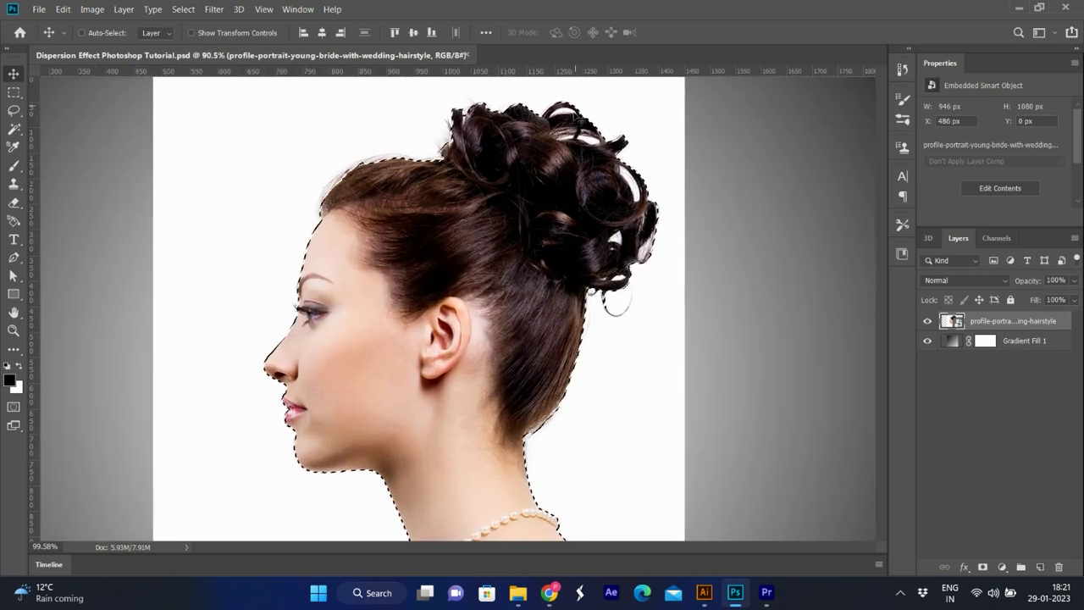
scroll(599, 113, up, 2)
key(q)
scroll(579, 158, up, 2)
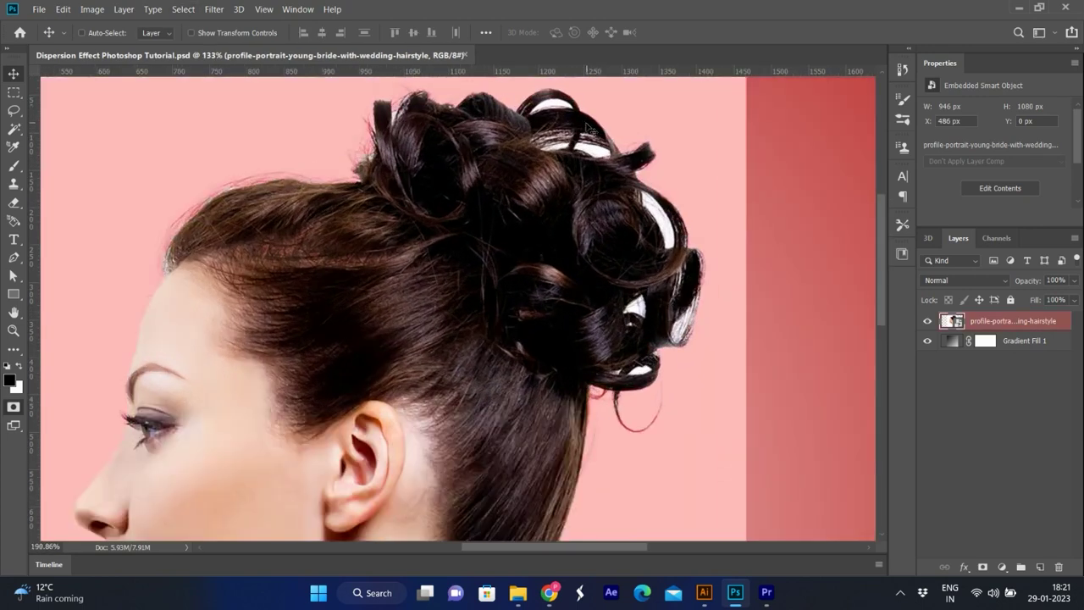
scroll(579, 158, up, 3)
key(b)
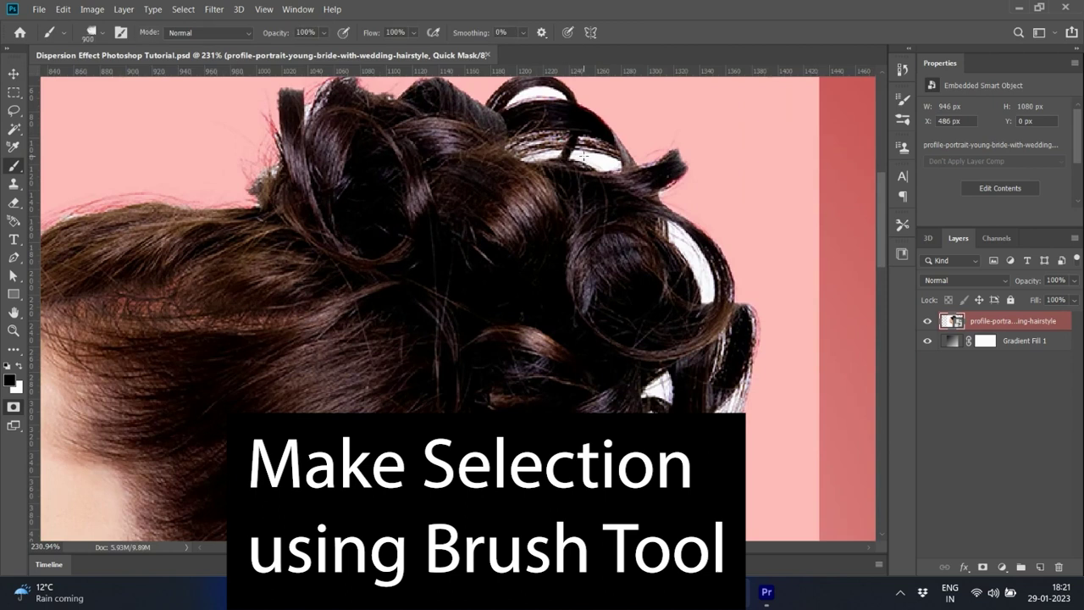
click(102, 34)
click(30, 137)
Mask out the background gaps inside the hair curls, shrinking the brush as needed.
drag(535, 158, 578, 154)
click(102, 33)
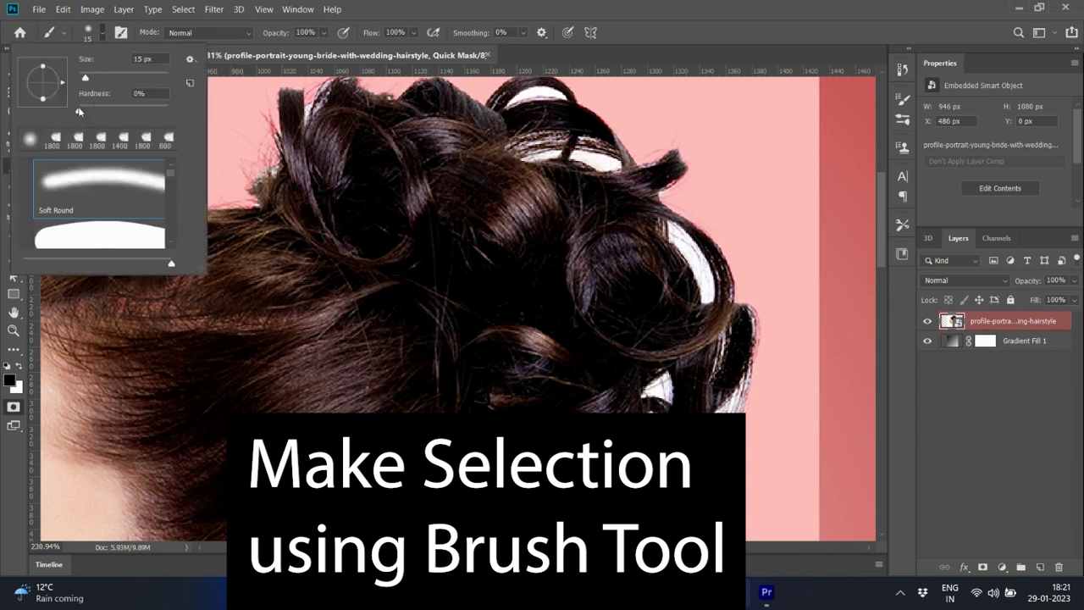
drag(583, 155, 613, 164)
key(bracketleft)
key(bracketleft)
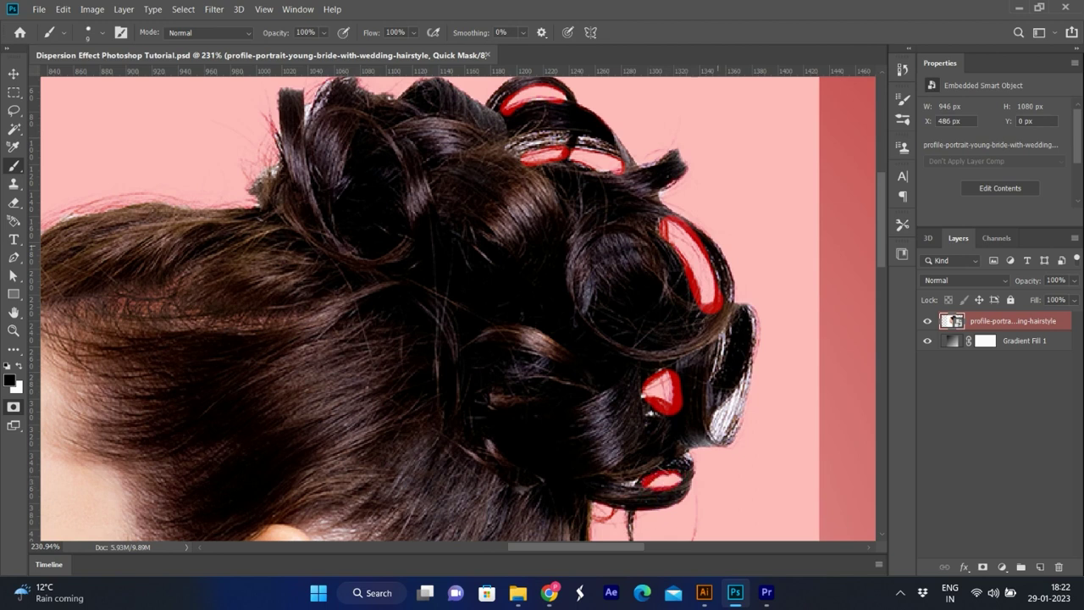
scroll(733, 396, down, 8)
scroll(723, 332, up, 8)
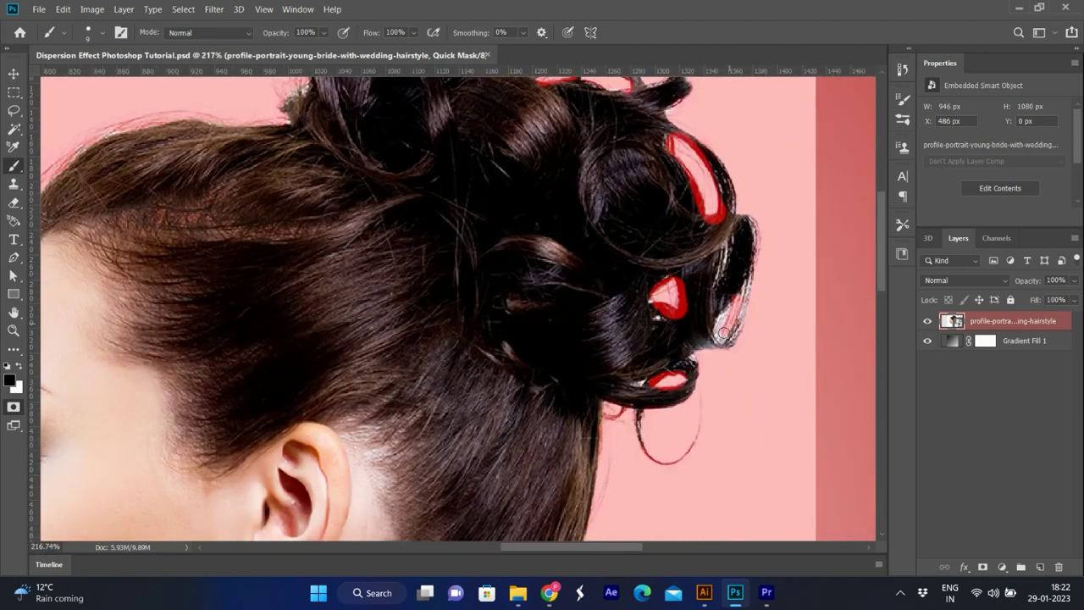
scroll(741, 313, down, 8)
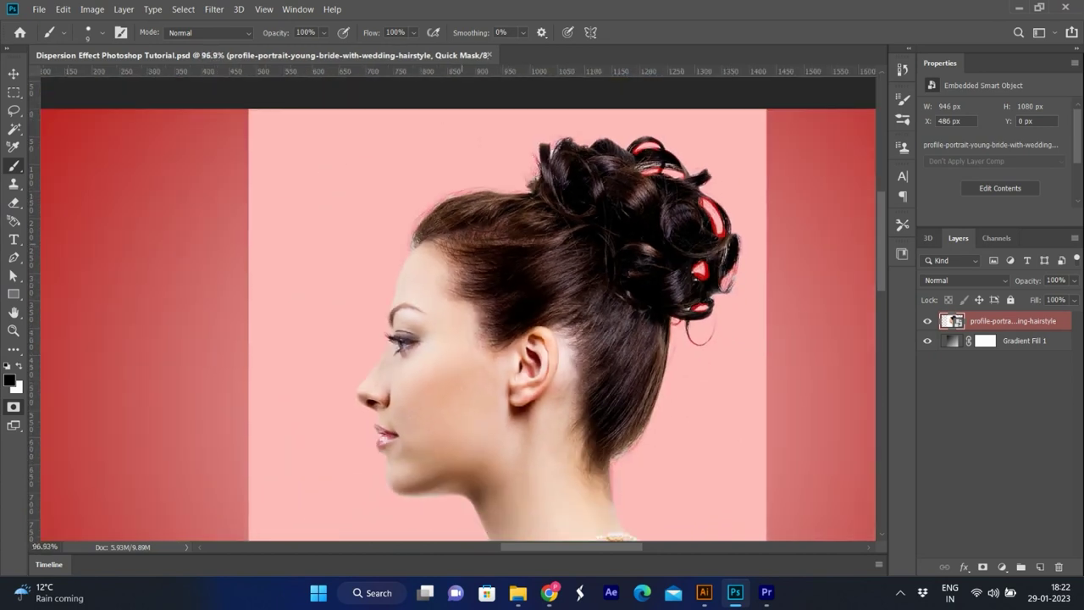
scroll(423, 169, up, 8)
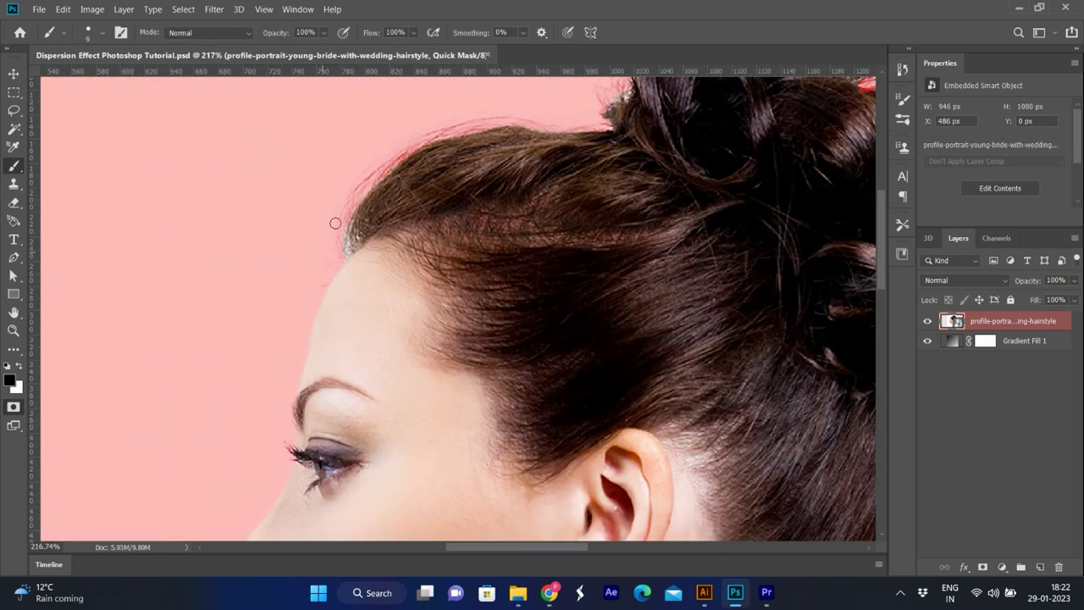
scroll(435, 133, down, 8)
scroll(583, 155, up, 9)
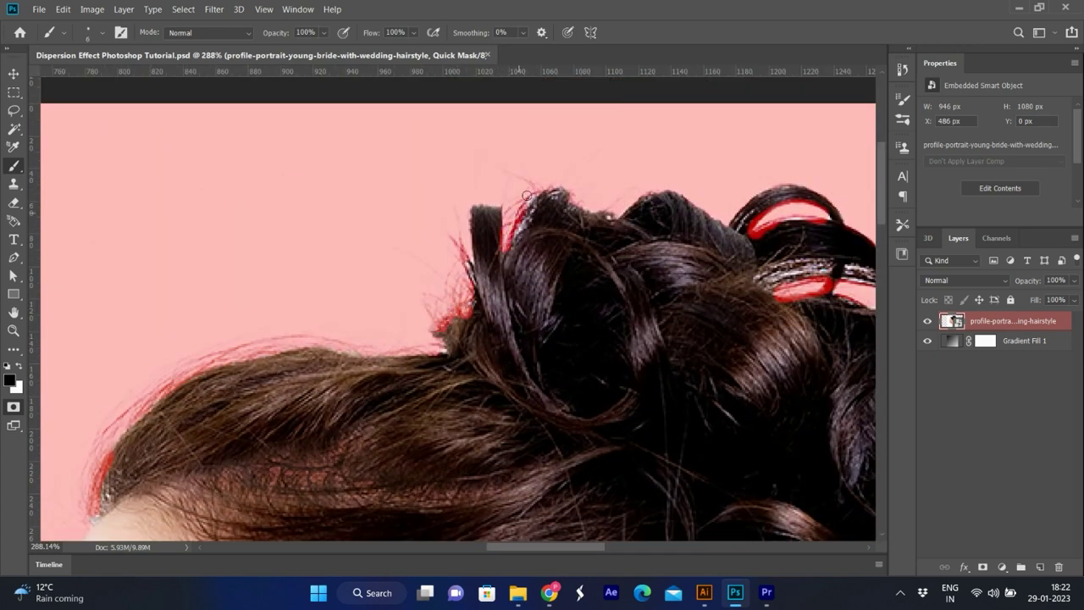
scroll(526, 196, down, 8)
scroll(587, 162, up, 8)
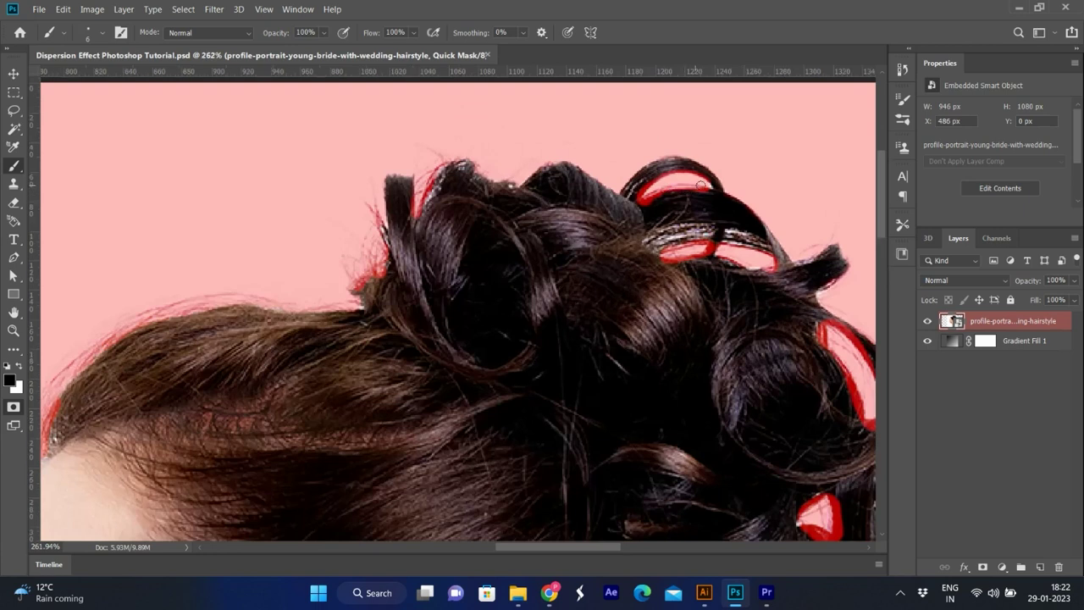
scroll(701, 185, down, 8)
scroll(626, 452, up, 1)
scroll(627, 452, up, 3)
scroll(626, 452, up, 4)
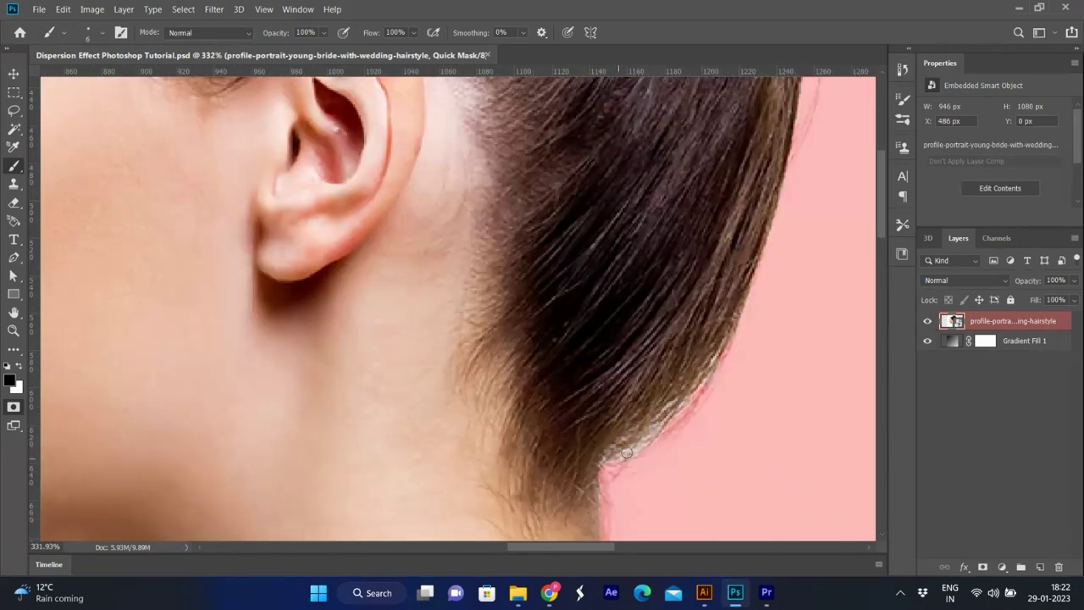
Mask the background along the hair edge at the neck and exit Quick Mask.
drag(626, 452, 702, 379)
scroll(588, 355, down, 8)
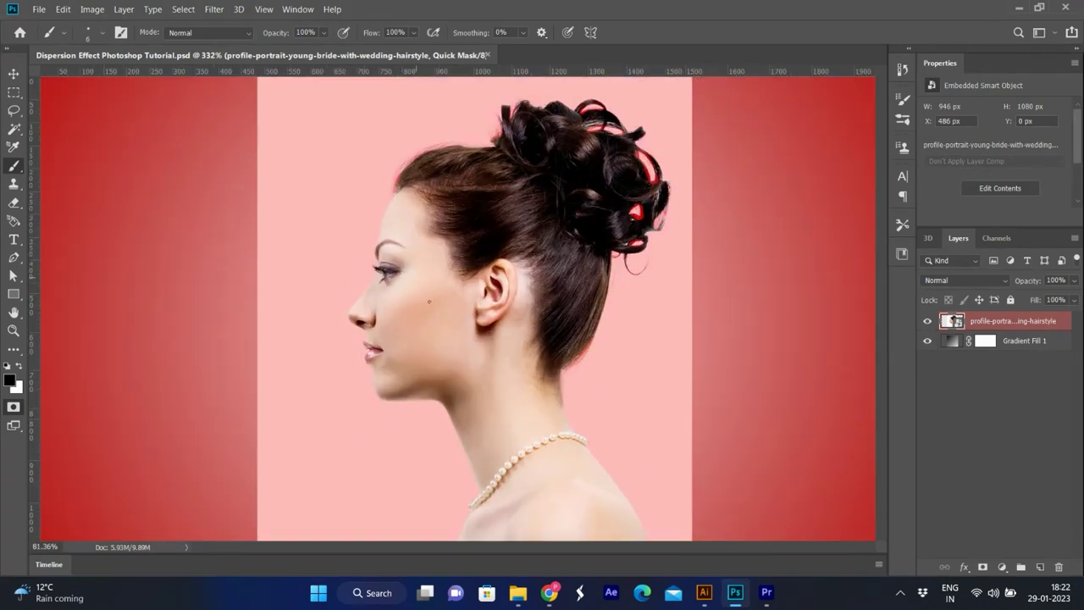
click(12, 407)
Copy the selected woman onto Layer 1 and shift her slightly left.
scroll(648, 330, down, 1)
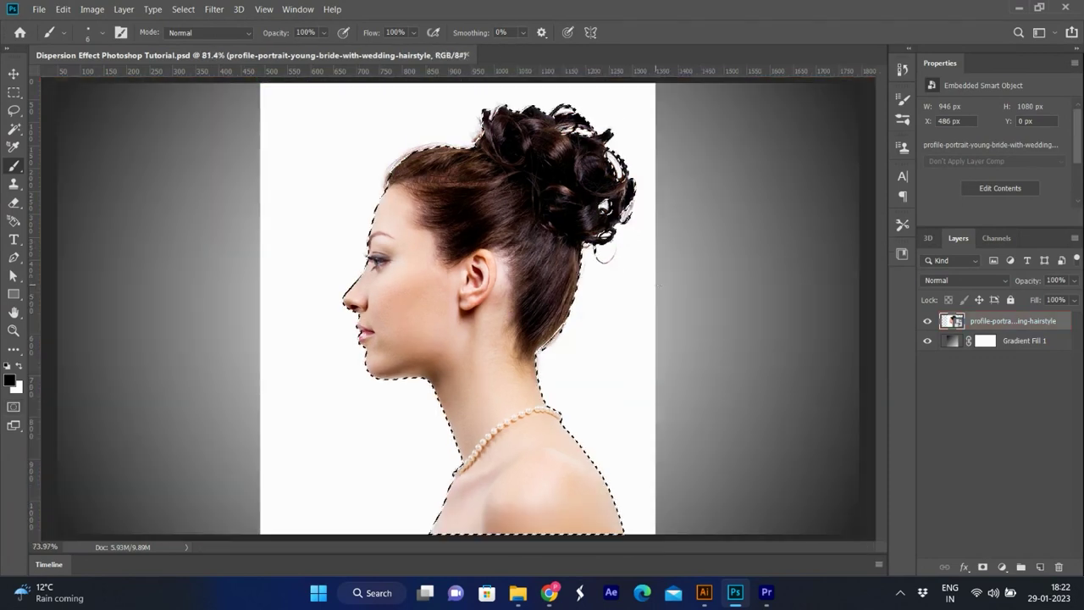
scroll(641, 333, up, 1)
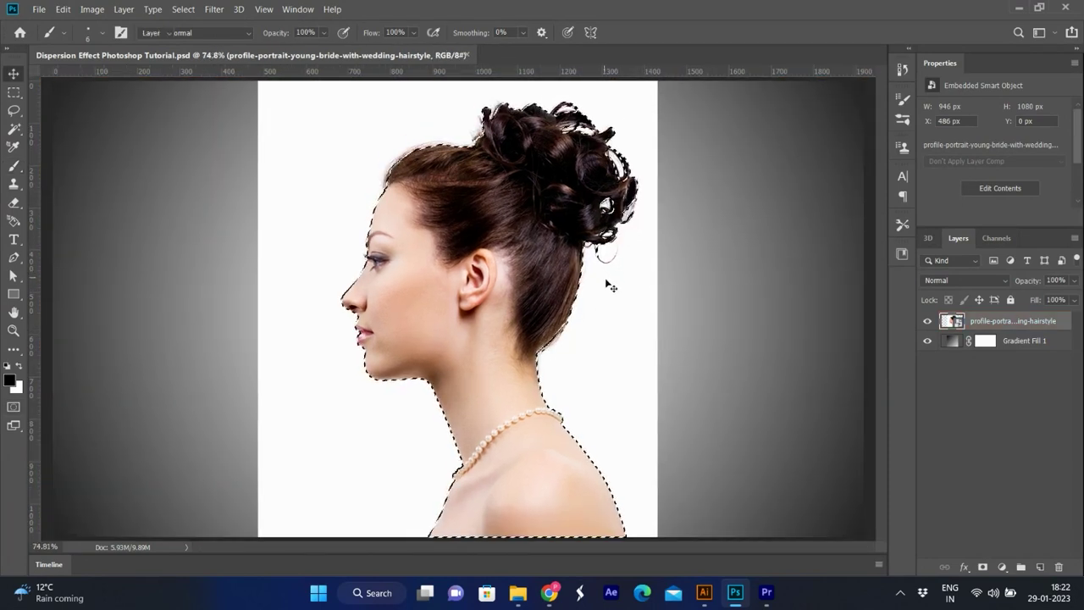
key(v)
key(ctrl+j)
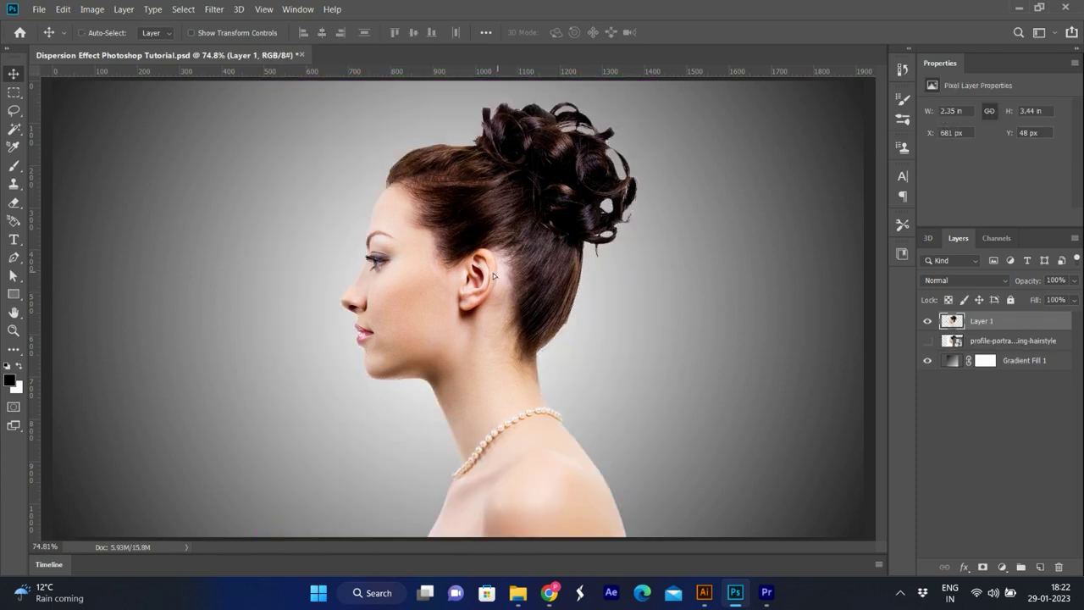
drag(503, 282, 473, 272)
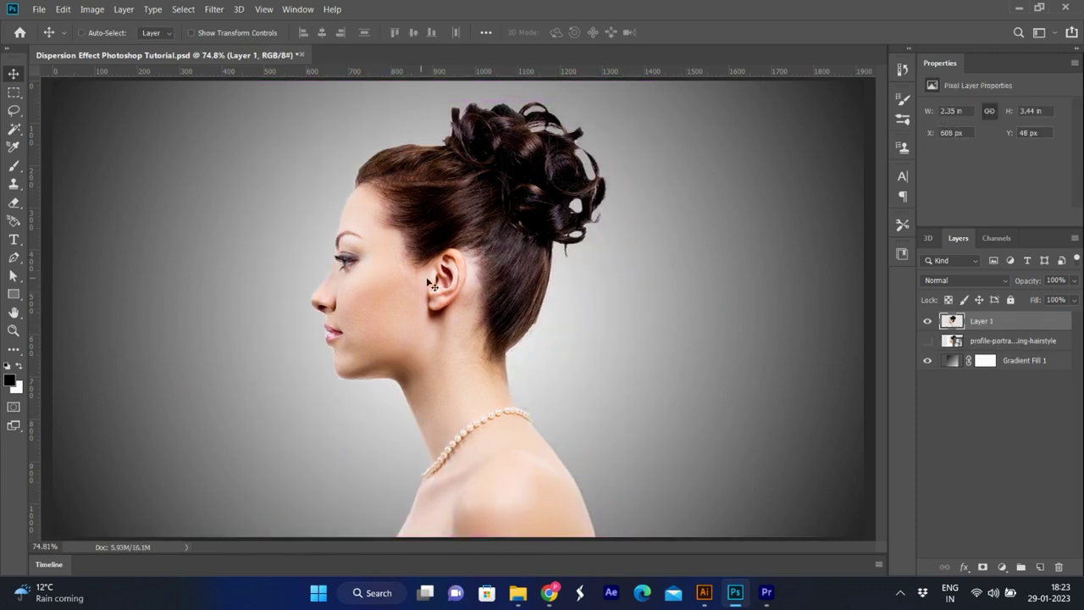
Duplicate Layer 1 as Layer 1 copy and make Layer 1 the active layer.
key(ctrl+j)
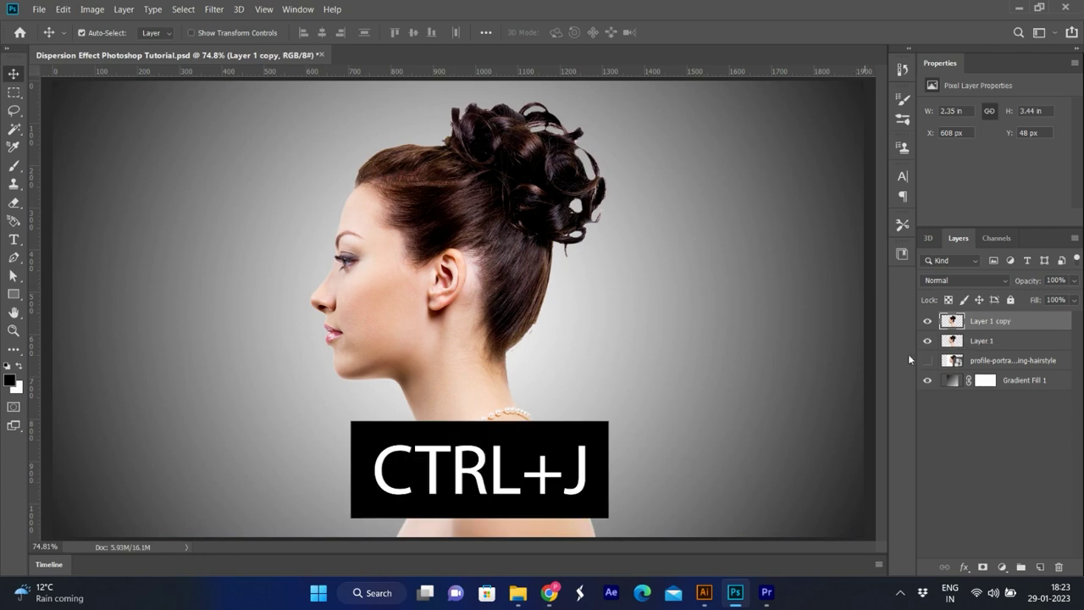
click(985, 341)
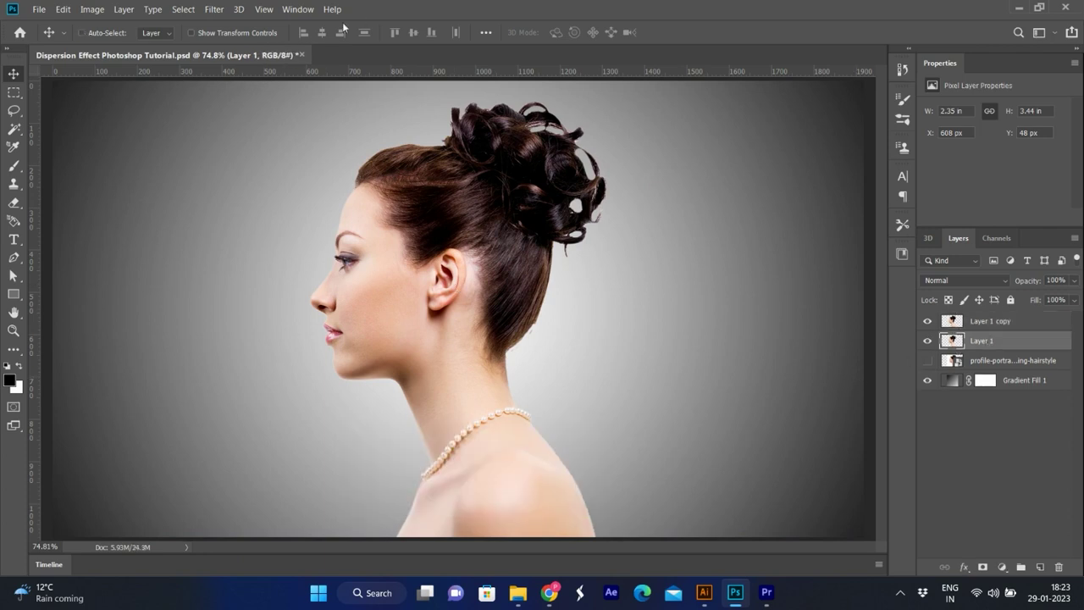
click(214, 9)
In Liquify, stretch the hair bun into long streaks reaching the right edge.
click(246, 111)
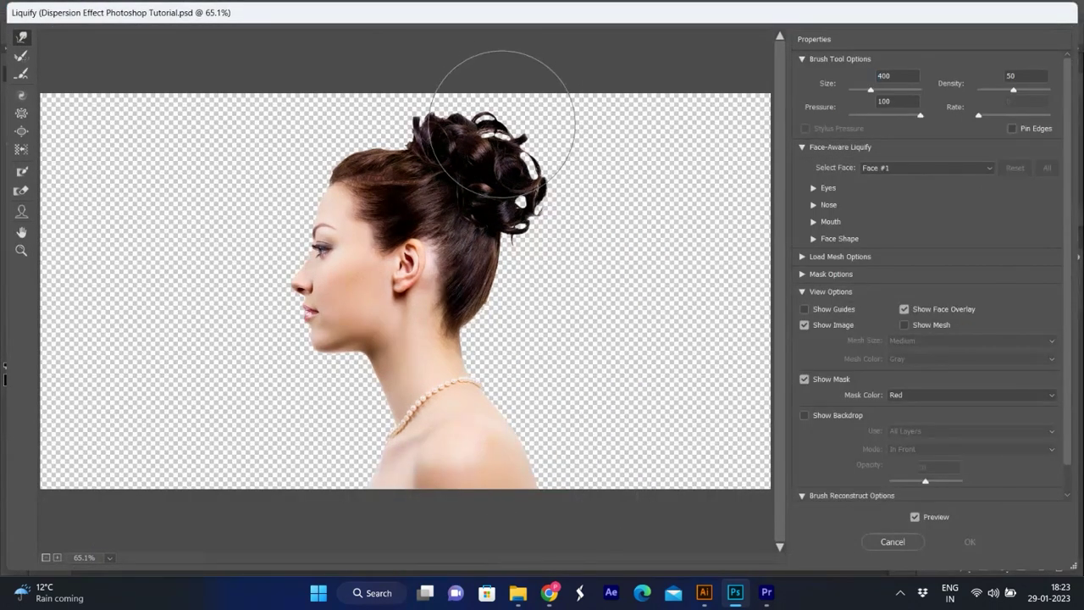
drag(506, 161, 629, 84)
mouse_move(508, 169)
mouse_down()
mouse_move(697, 194)
mouse_move(594, 195)
mouse_move(762, 161)
mouse_up()
drag(523, 246, 745, 212)
drag(544, 302, 745, 203)
drag(503, 284, 745, 203)
drag(581, 243, 753, 186)
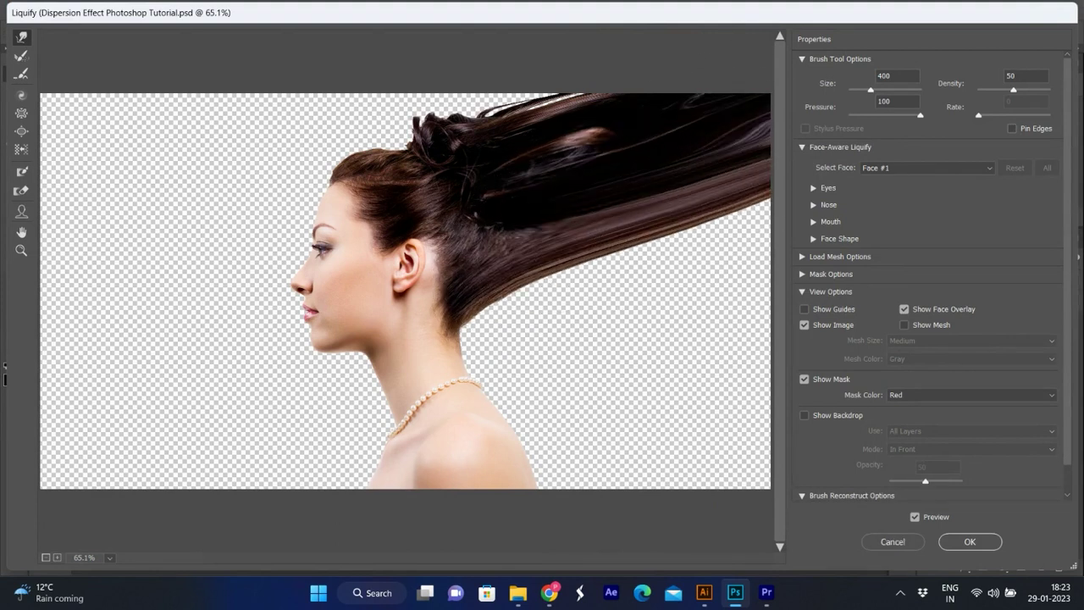
mouse_move(520, 279)
mouse_down()
mouse_move(702, 225)
mouse_move(575, 262)
mouse_up()
Smooth the top tuft and lower hair near the neck into up-right streaks, resizing the brush between 200 and 400.
key(bracketleft)
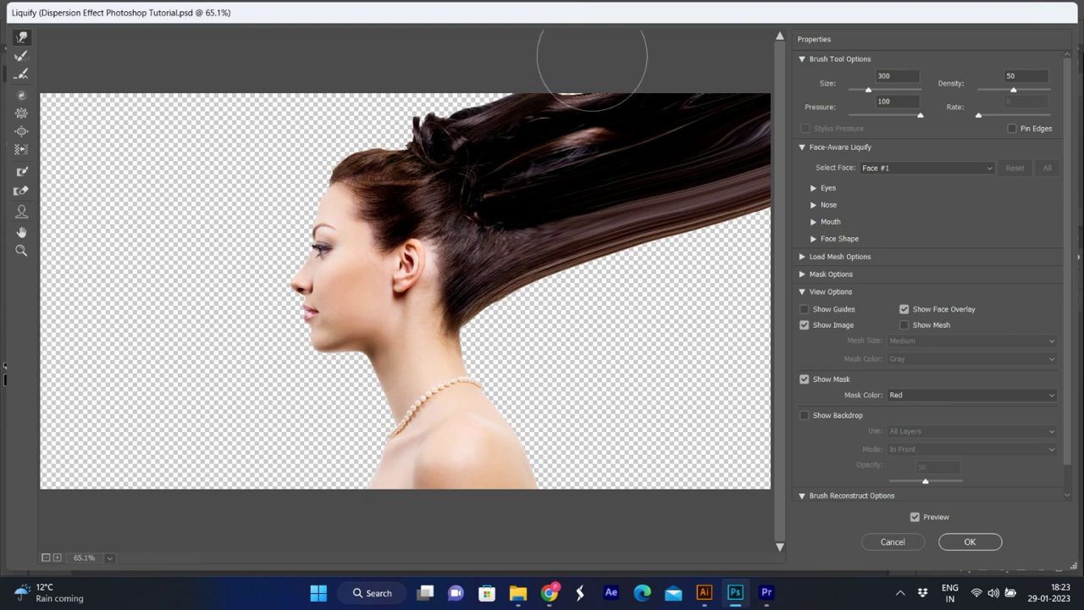
drag(436, 133, 474, 106)
drag(375, 121, 458, 97)
key(bracketright)
drag(529, 238, 581, 194)
key(bracketleft)
key(bracketleft)
mouse_move(576, 275)
mouse_down()
mouse_move(737, 241)
mouse_move(667, 230)
mouse_move(745, 219)
mouse_up()
mouse_move(479, 317)
mouse_down()
mouse_move(564, 286)
mouse_move(537, 295)
mouse_move(563, 303)
mouse_move(616, 267)
mouse_move(701, 254)
mouse_move(648, 256)
mouse_move(780, 222)
mouse_up()
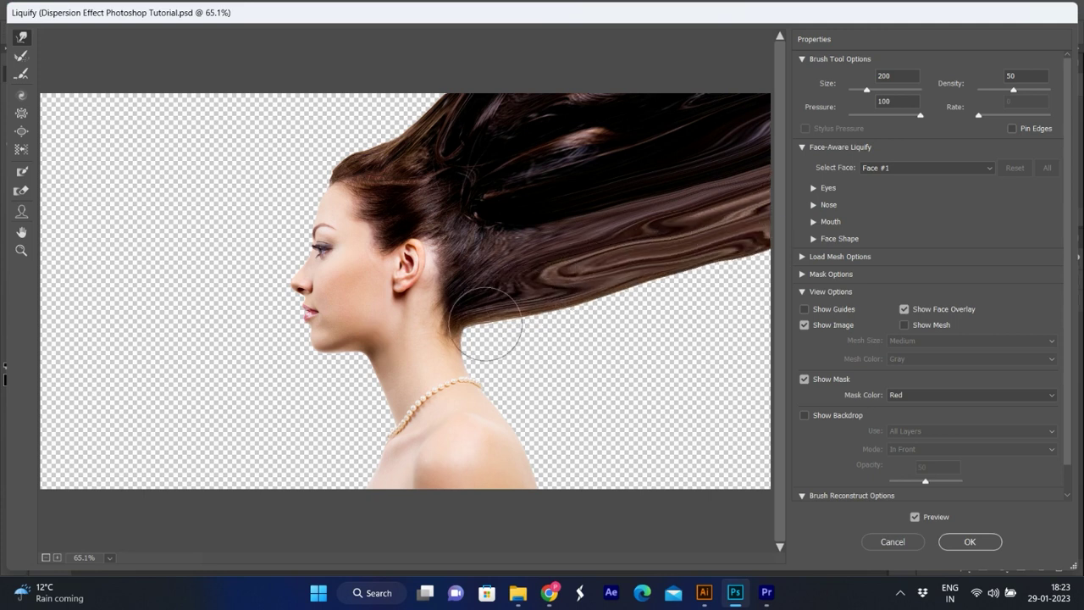
Apply the Liquify warp and give Layer 1 an inverted black mask.
click(969, 540)
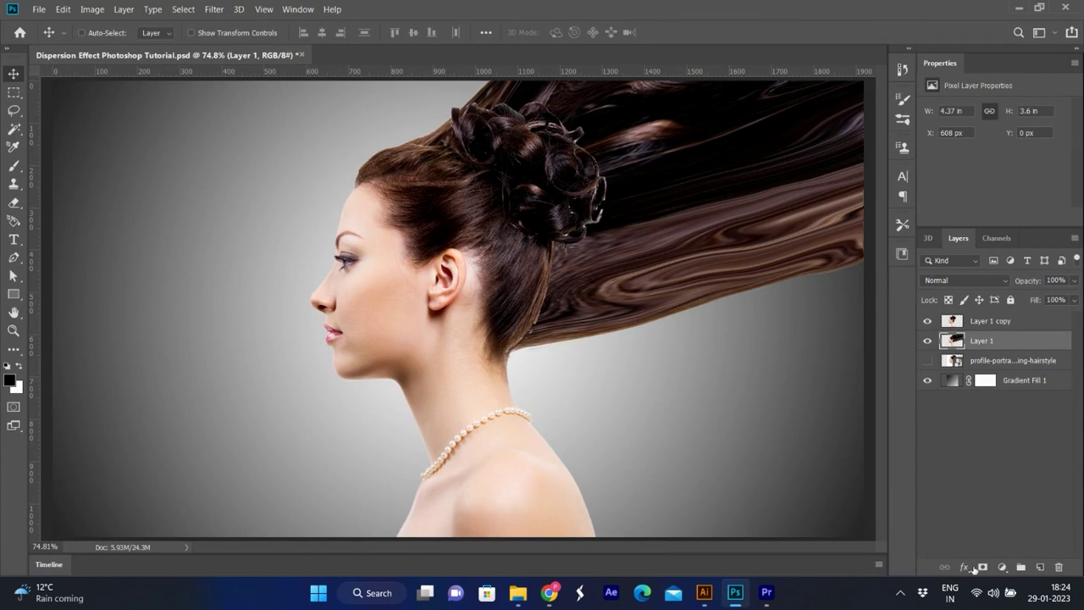
click(982, 567)
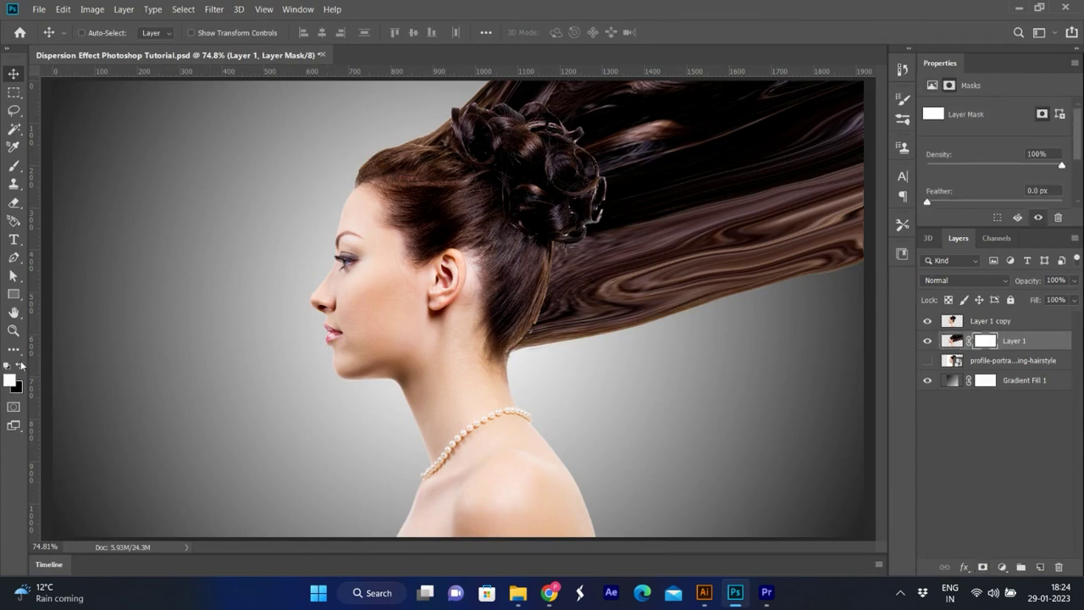
key(ctrl+i)
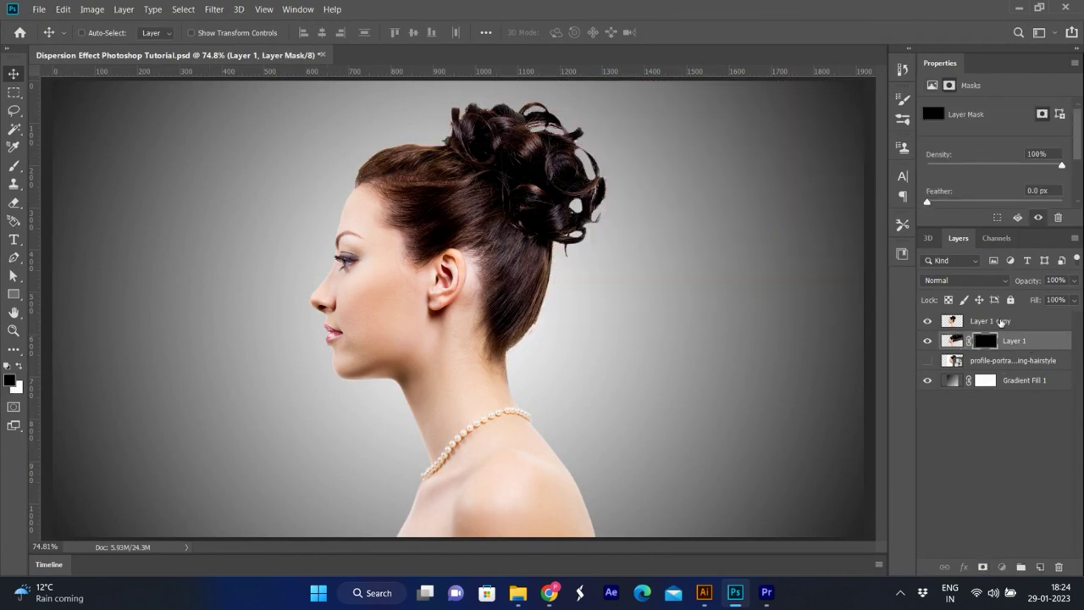
Add a white layer mask to Layer 1 copy and switch to the Brush tool.
click(1002, 322)
click(982, 568)
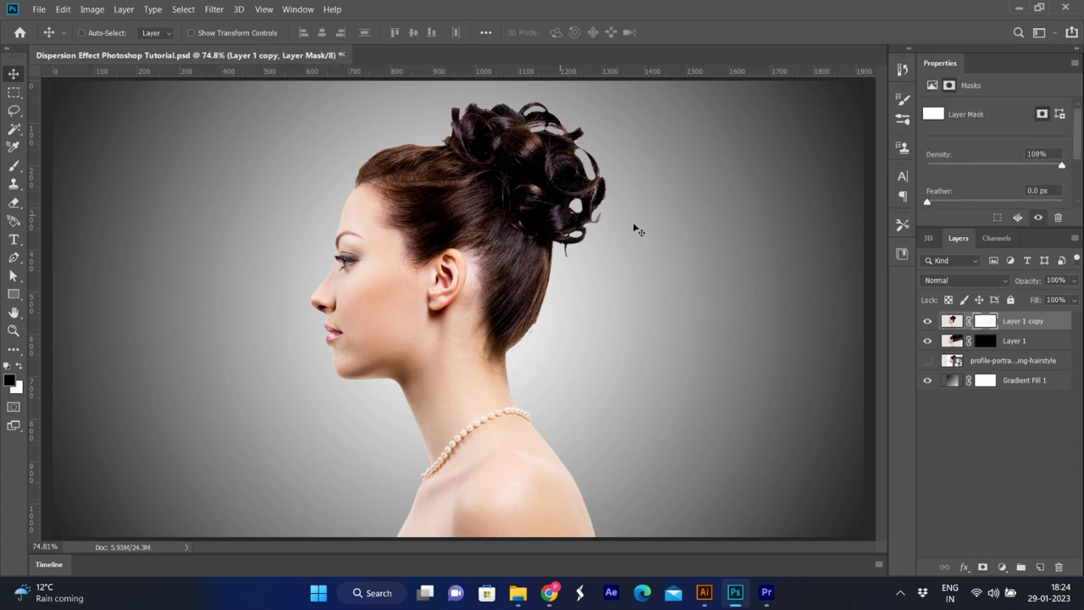
click(6, 166)
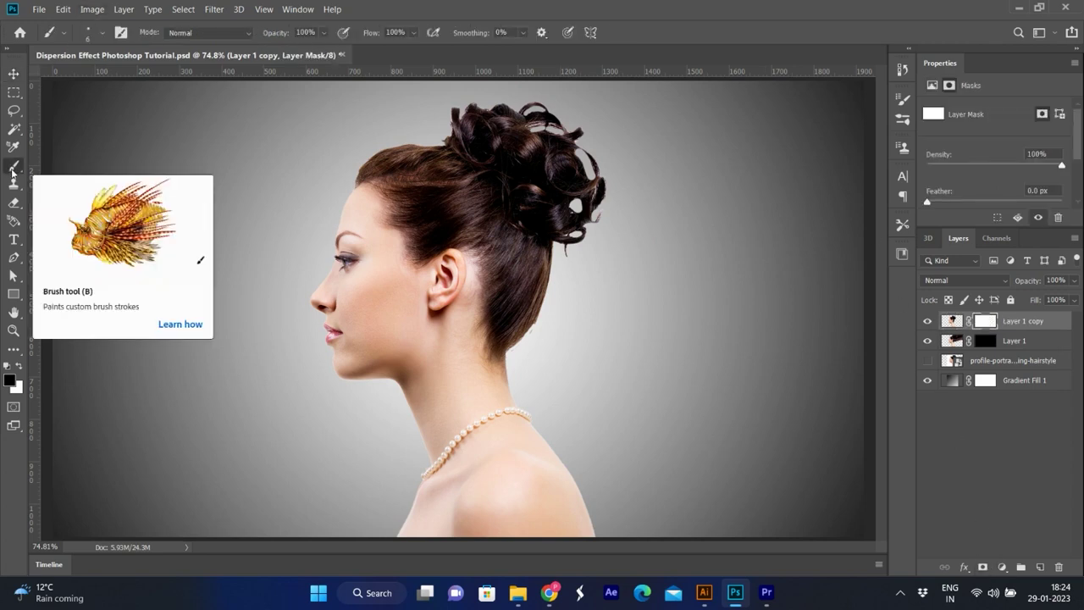
Import the Explosion_Brushes set and pick the 013_Explosion tip at about 306 px.
right_click(391, 166)
click(576, 183)
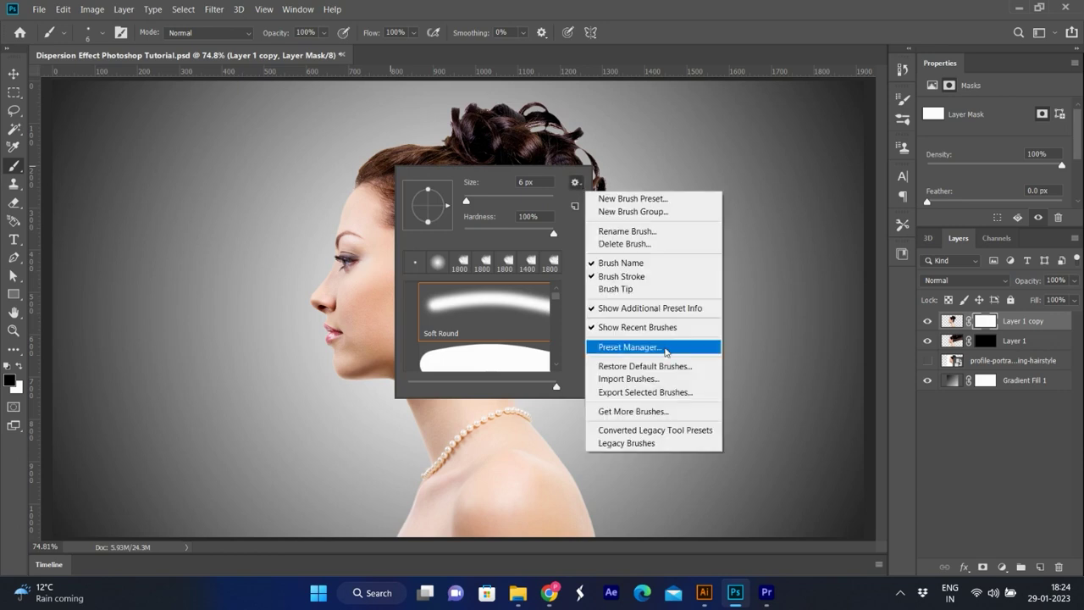
click(635, 442)
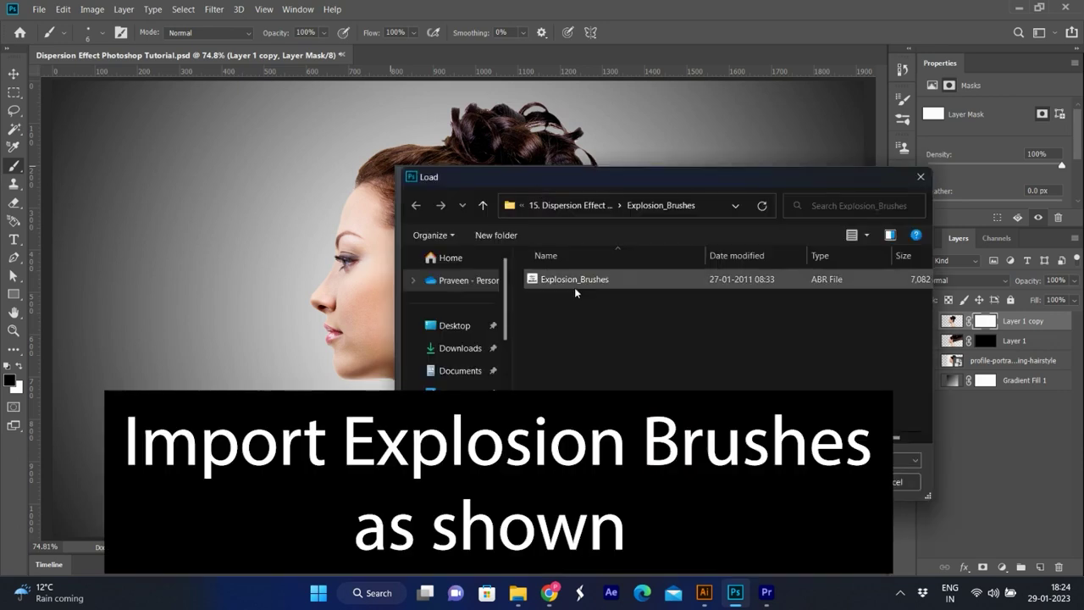
double_click(579, 283)
drag(556, 297, 554, 360)
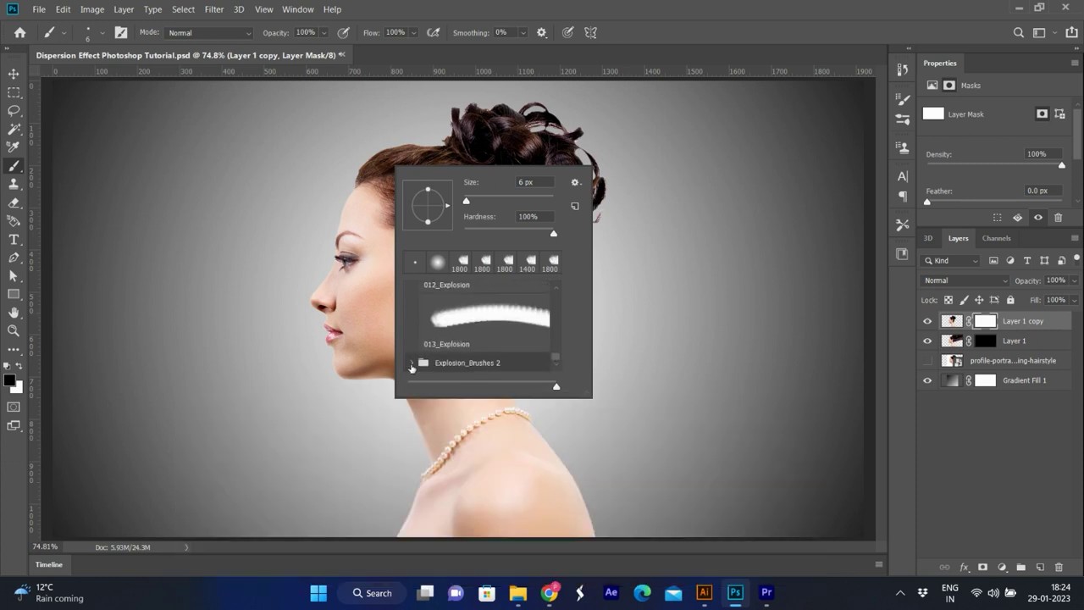
click(411, 363)
drag(555, 333, 557, 364)
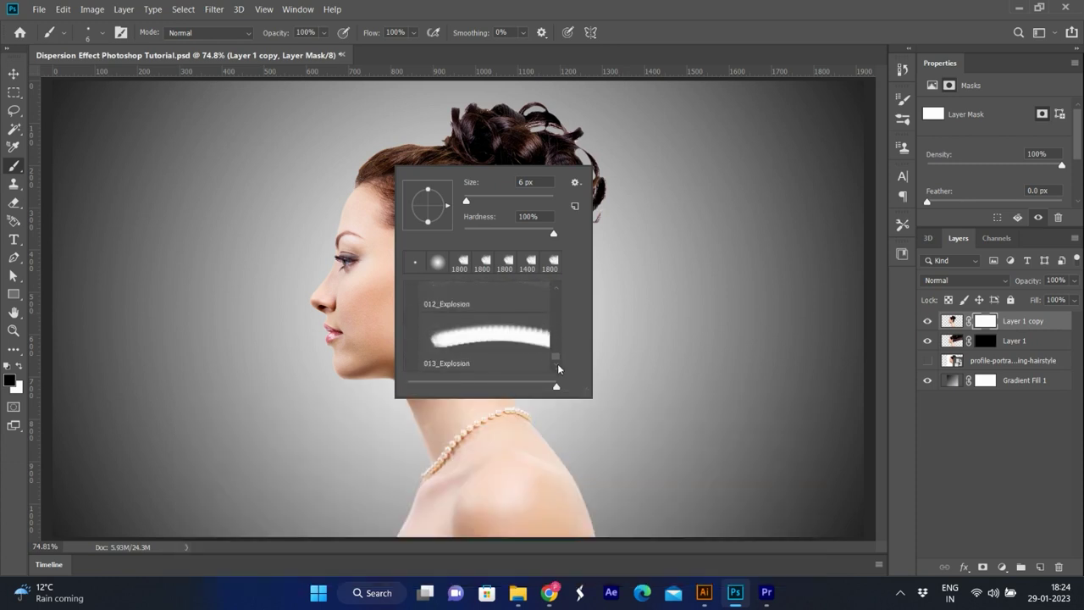
click(501, 340)
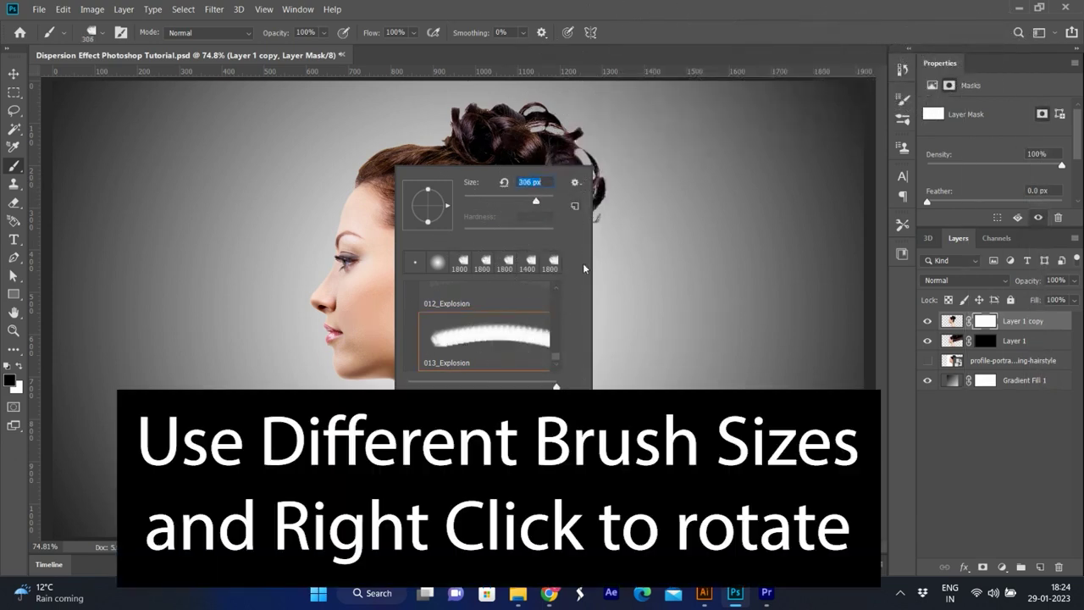
key(Return)
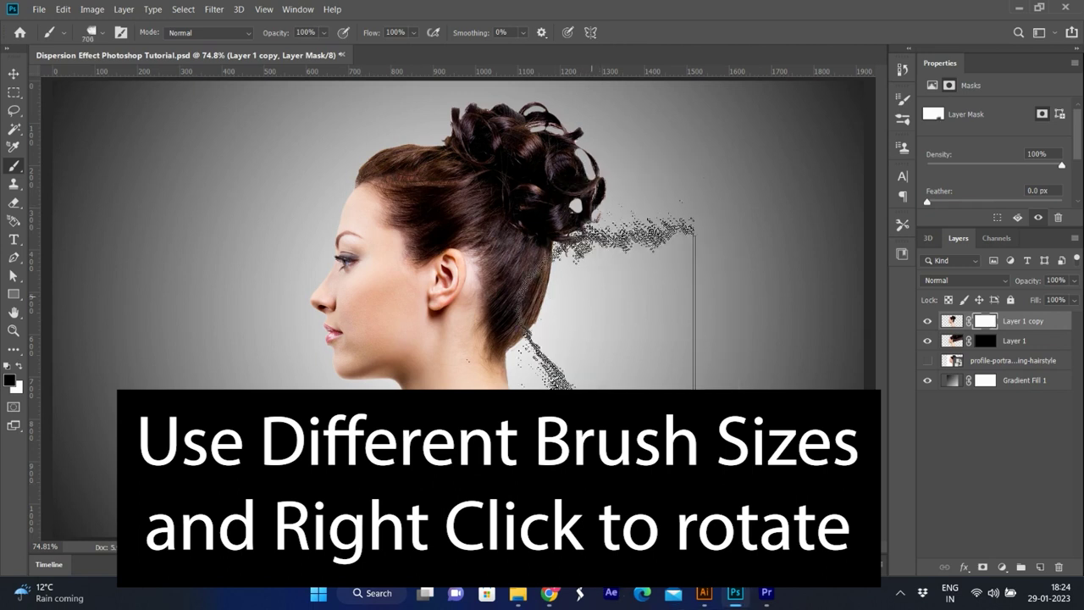
Mask out the back of the hair bun, then stamp 900 px explosion particles onto it.
key(bracketleft)
key(bracketleft)
key(bracketleft)
key(bracketleft)
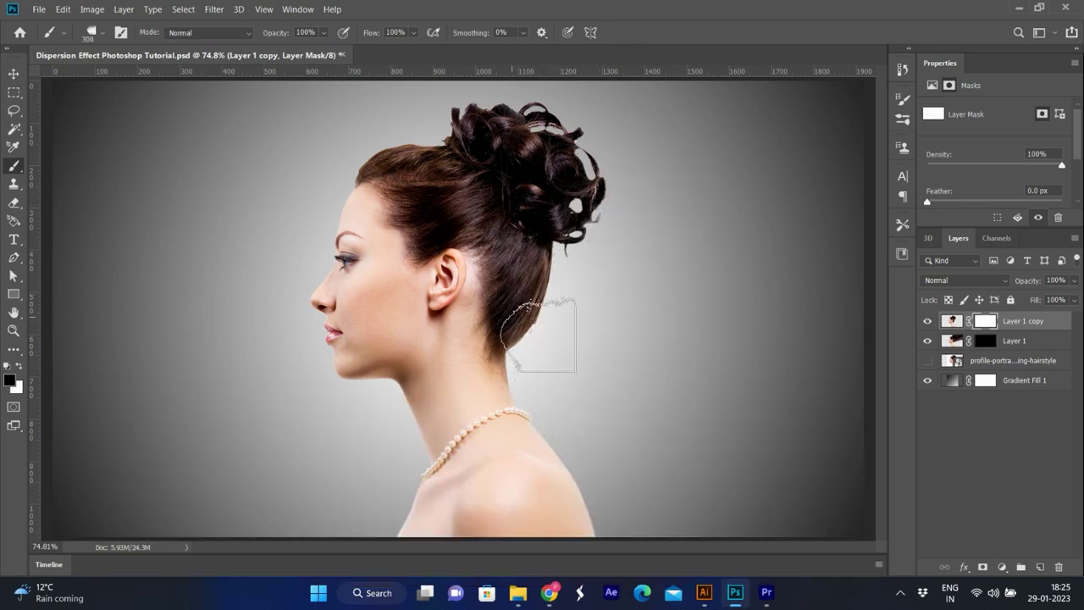
mouse_move(552, 319)
mouse_down()
mouse_move(584, 220)
mouse_move(593, 245)
mouse_move(605, 140)
mouse_move(550, 93)
mouse_up()
right_click(532, 148)
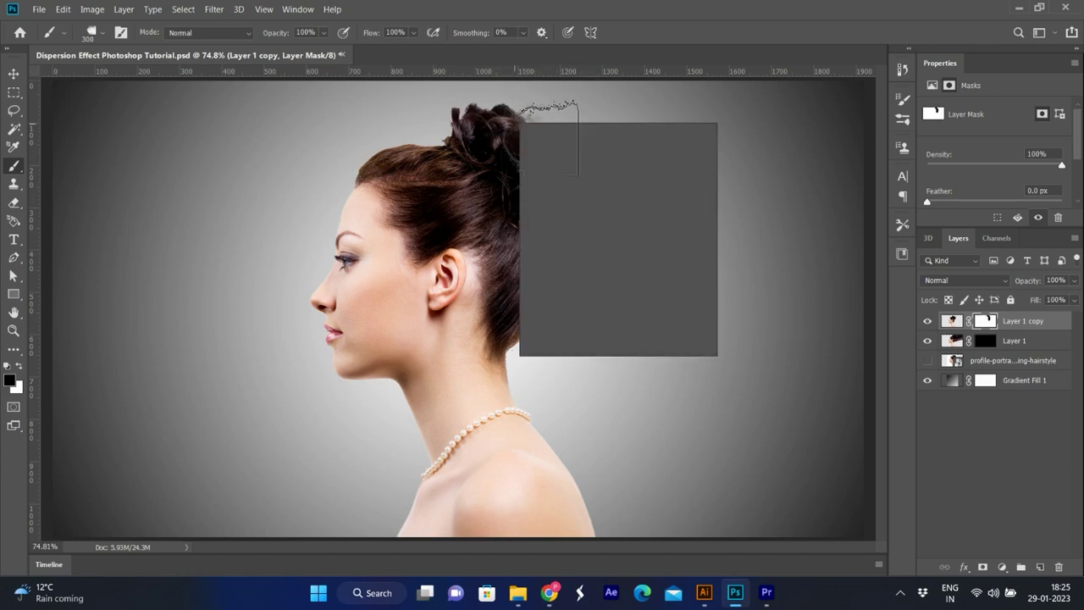
key(Escape)
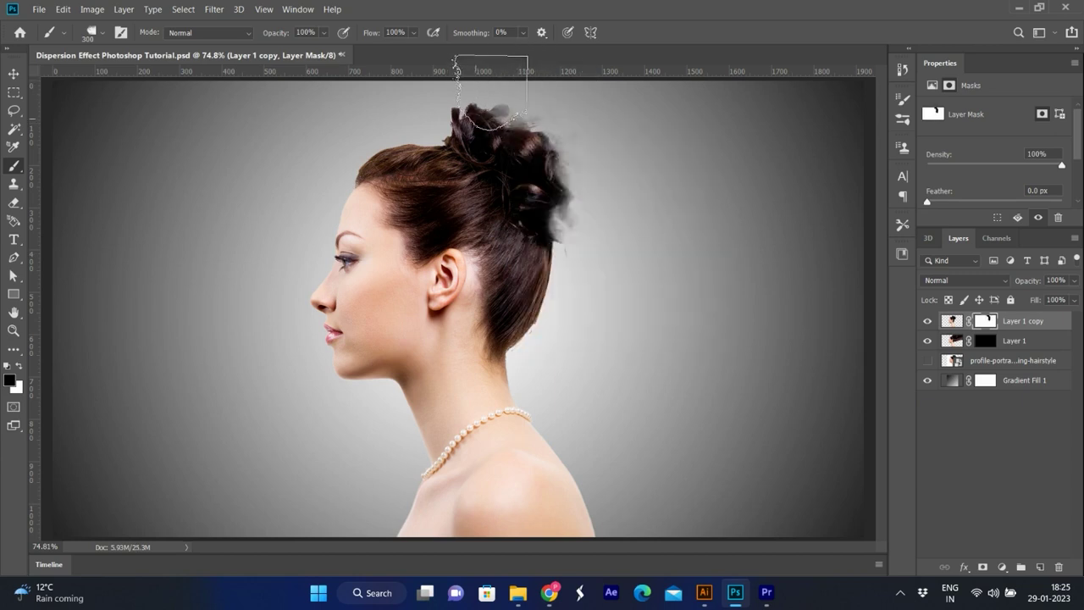
key(bracketright)
key(bracketright)
key(bracketright)
key(bracketright)
key(bracketright)
key(bracketright)
click(553, 203)
Rotate the explosion tip and stamp more particles around the back of the hair, then target Layer 1's mask.
right_click(575, 328)
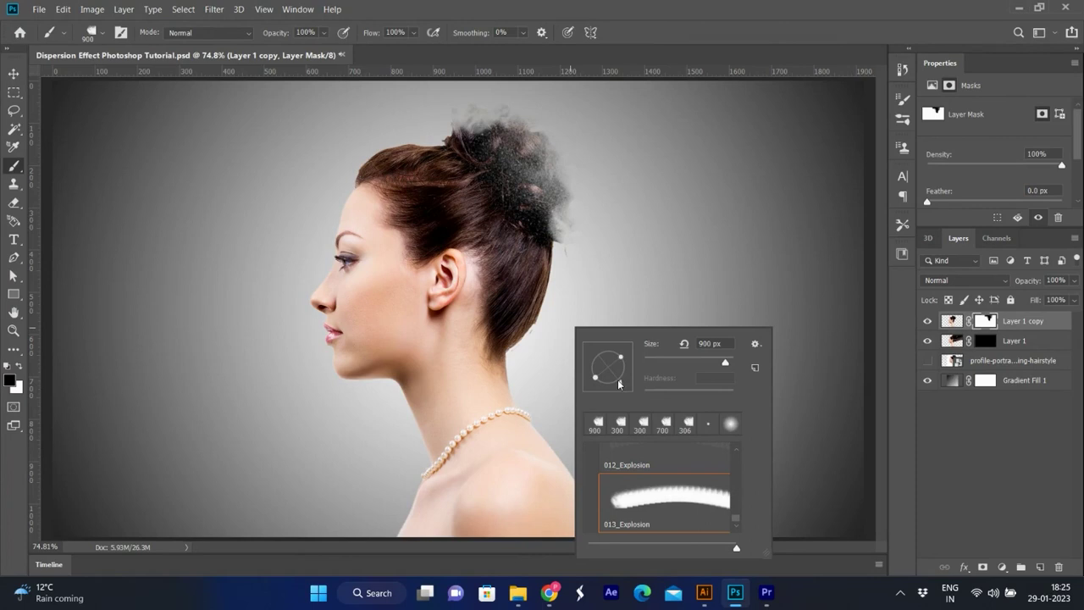
key(Escape)
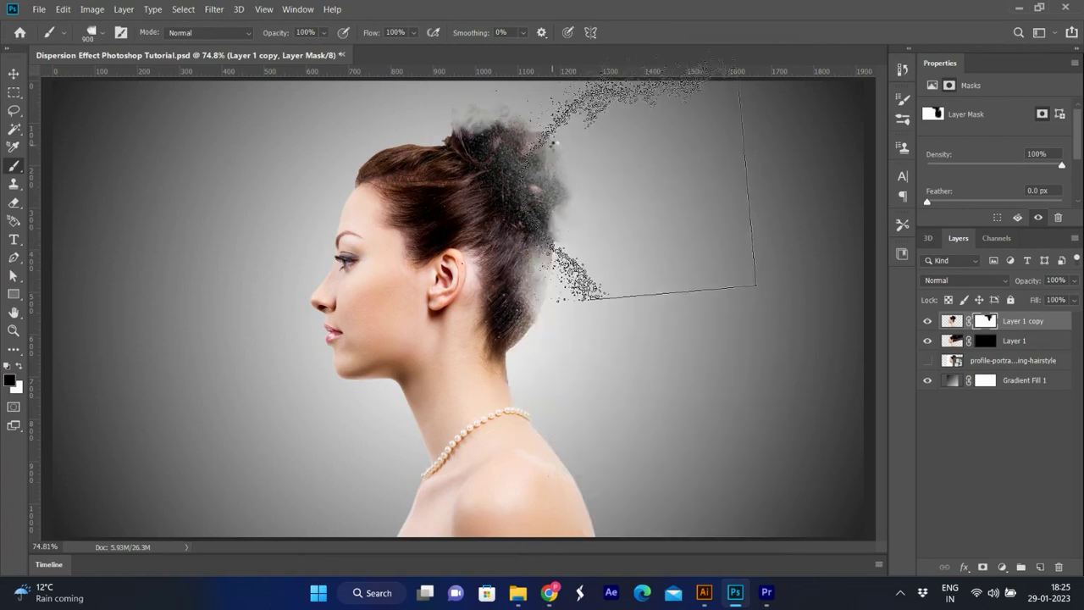
right_click(513, 147)
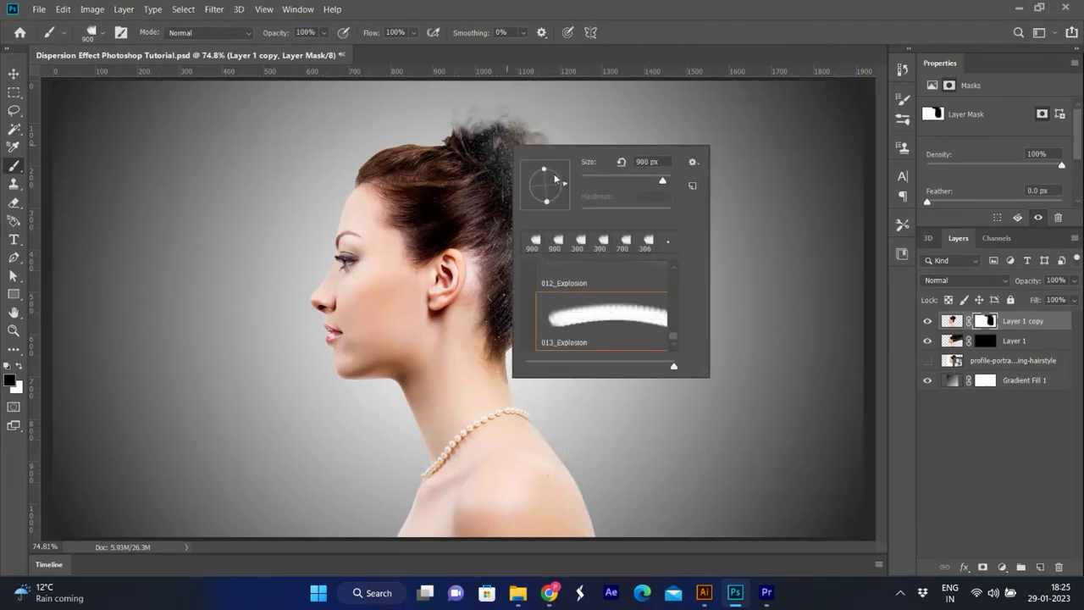
key(Escape)
click(507, 220)
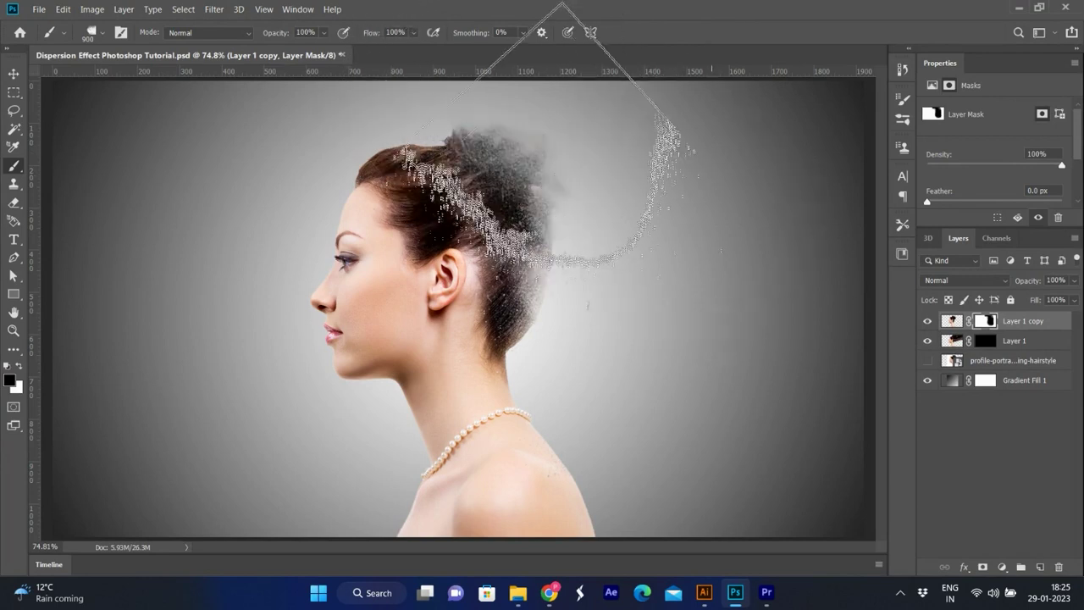
right_click(624, 315)
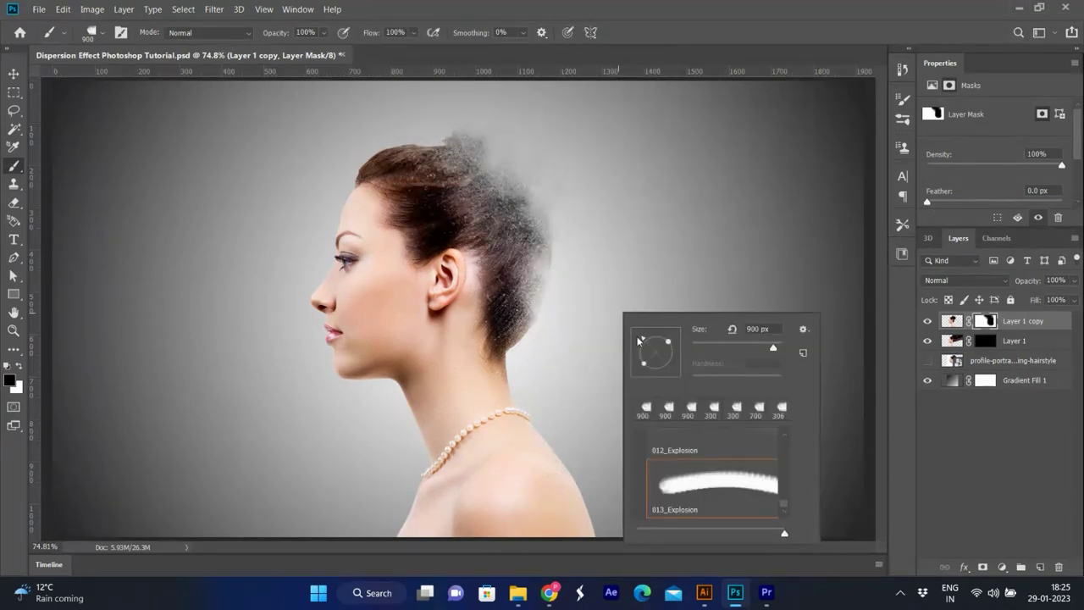
key(Escape)
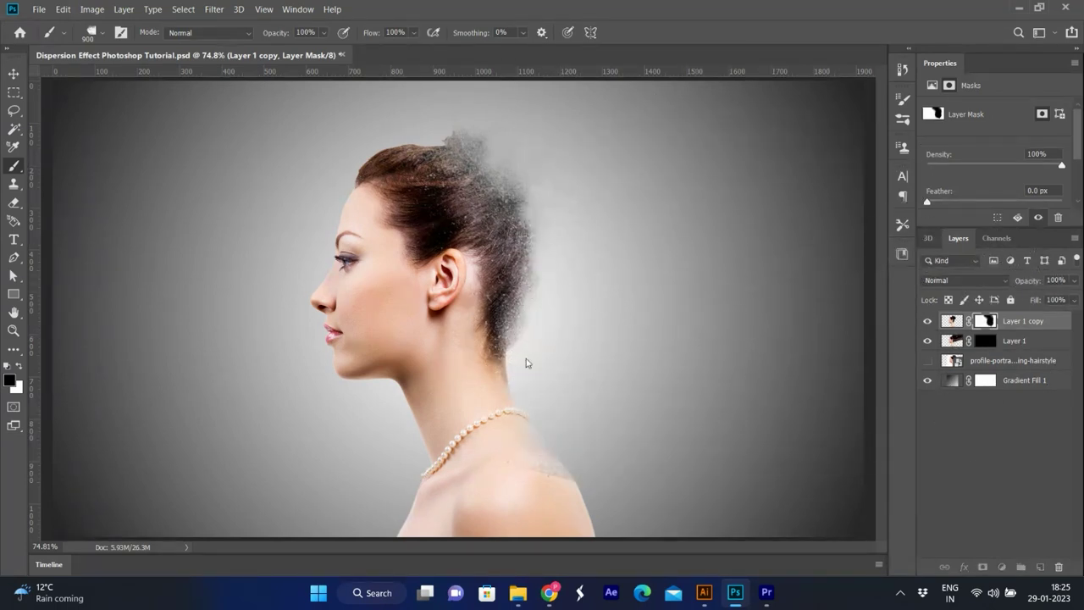
click(984, 341)
Paint white explosion particles on Layer 1's mask around the jaw, back of hair, neck and shoulder.
click(19, 366)
click(516, 321)
right_click(445, 264)
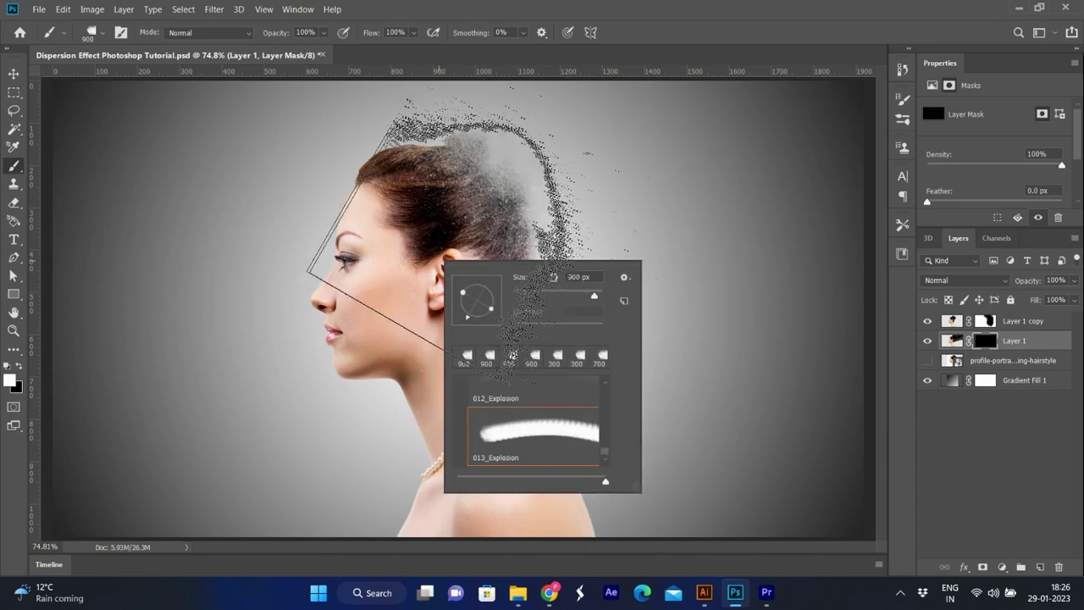
click(399, 230)
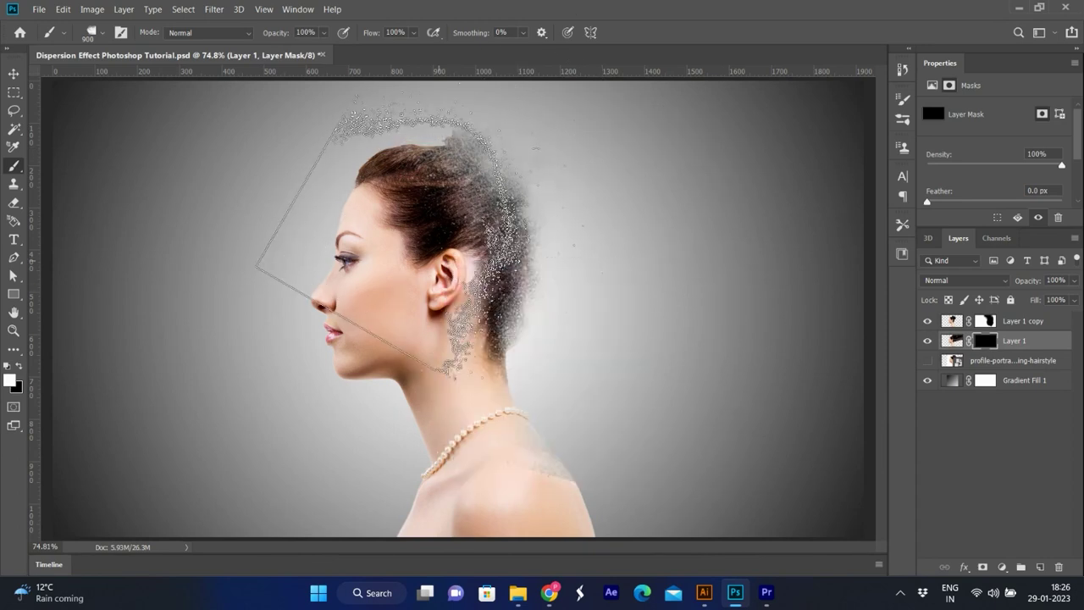
drag(457, 330, 509, 309)
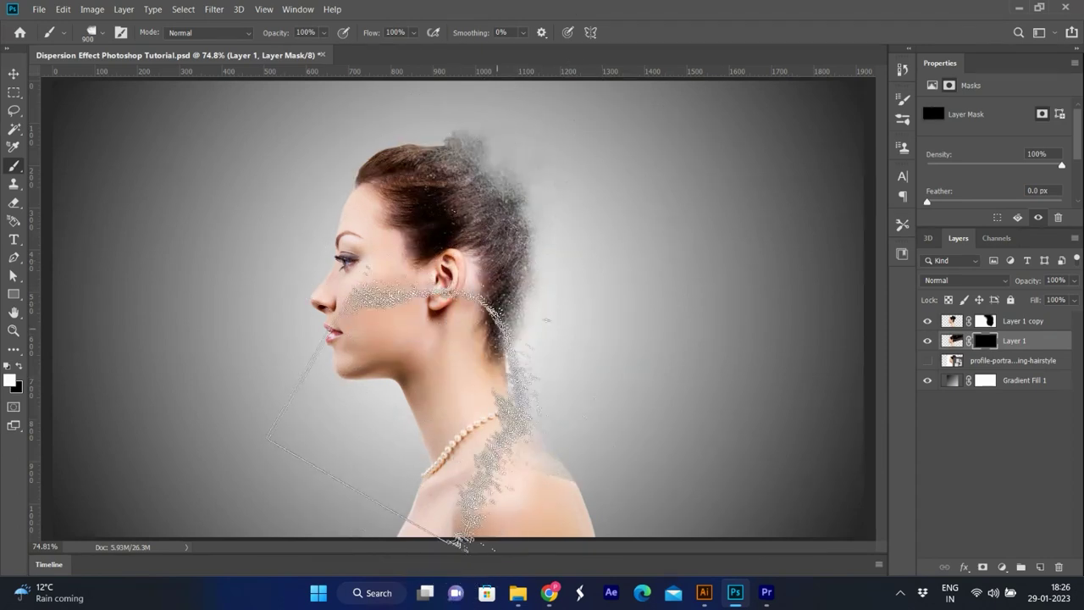
drag(394, 398, 388, 414)
key(ctrl+z)
Add particles around the hair behind the ear and enlarge the brush to 1500 px.
right_click(494, 244)
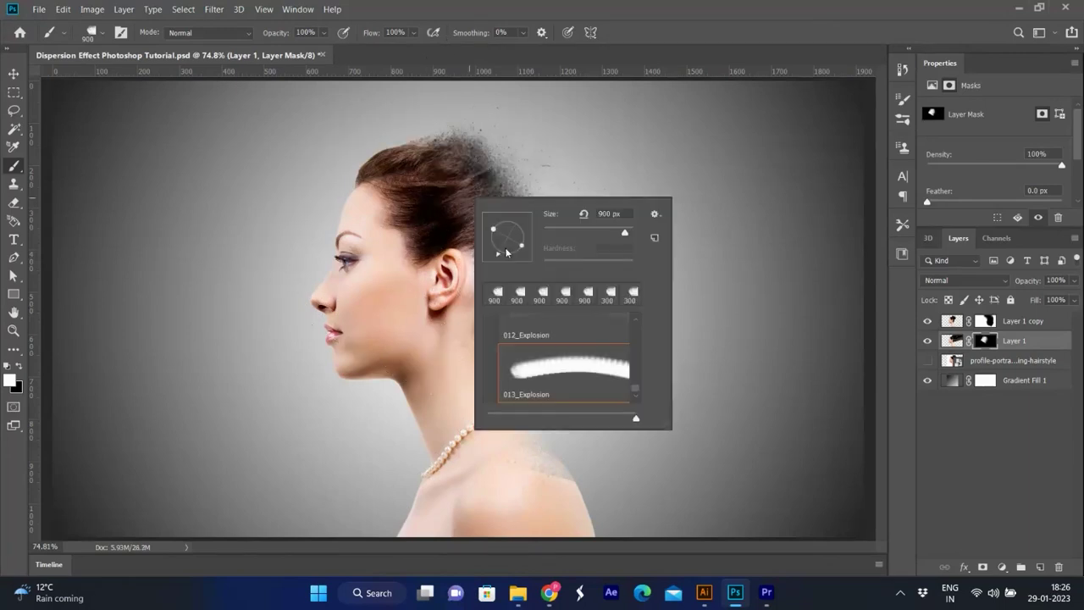
click(479, 258)
drag(322, 279, 330, 389)
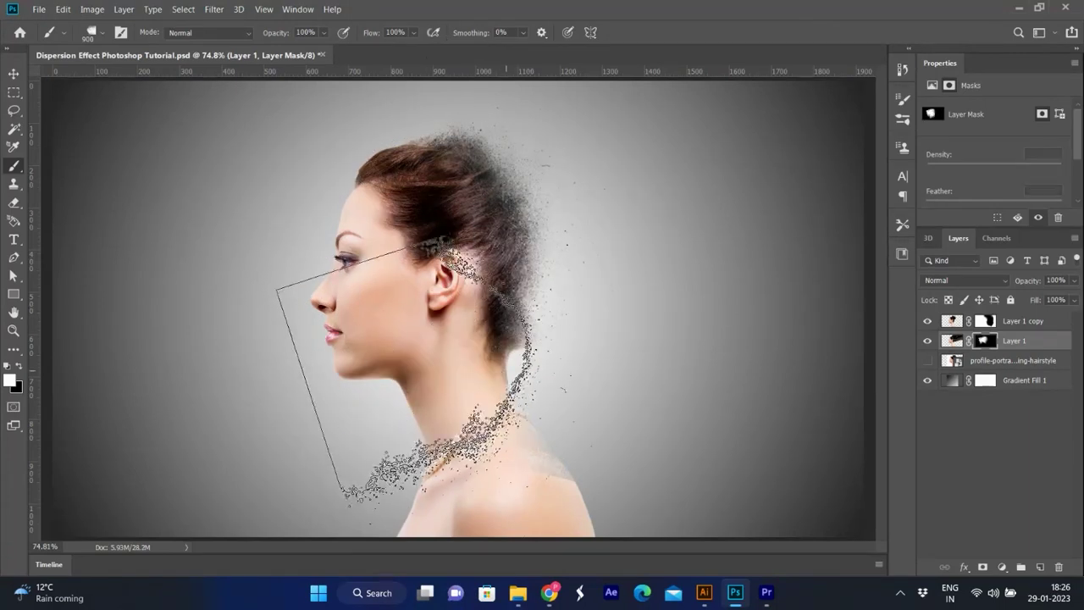
key(ctrl+z)
right_click(472, 237)
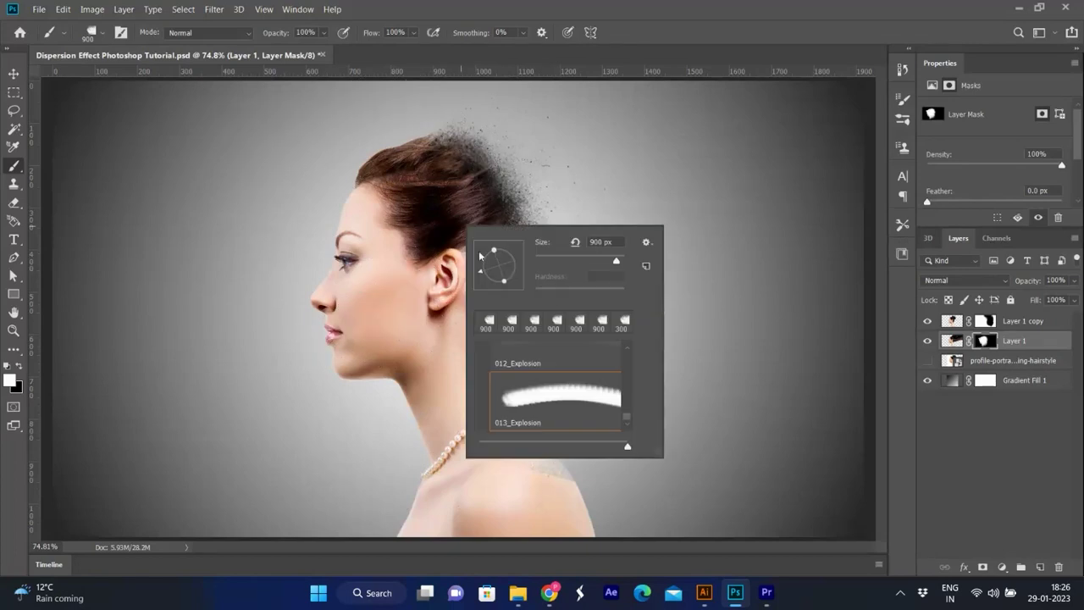
drag(479, 270, 372, 194)
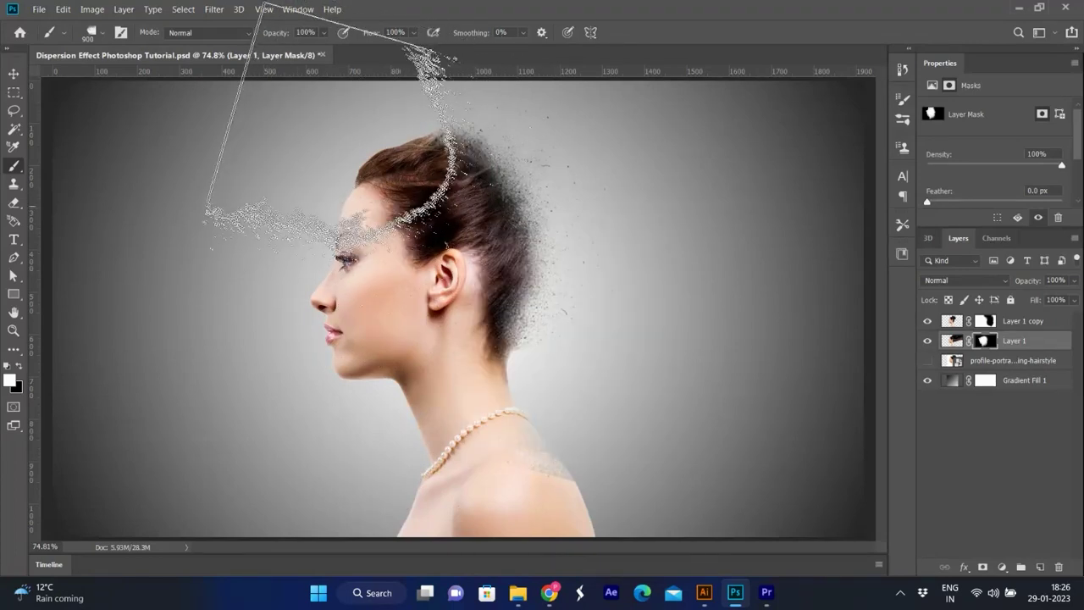
key(bracketright)
key(bracketright)
key(bracketright)
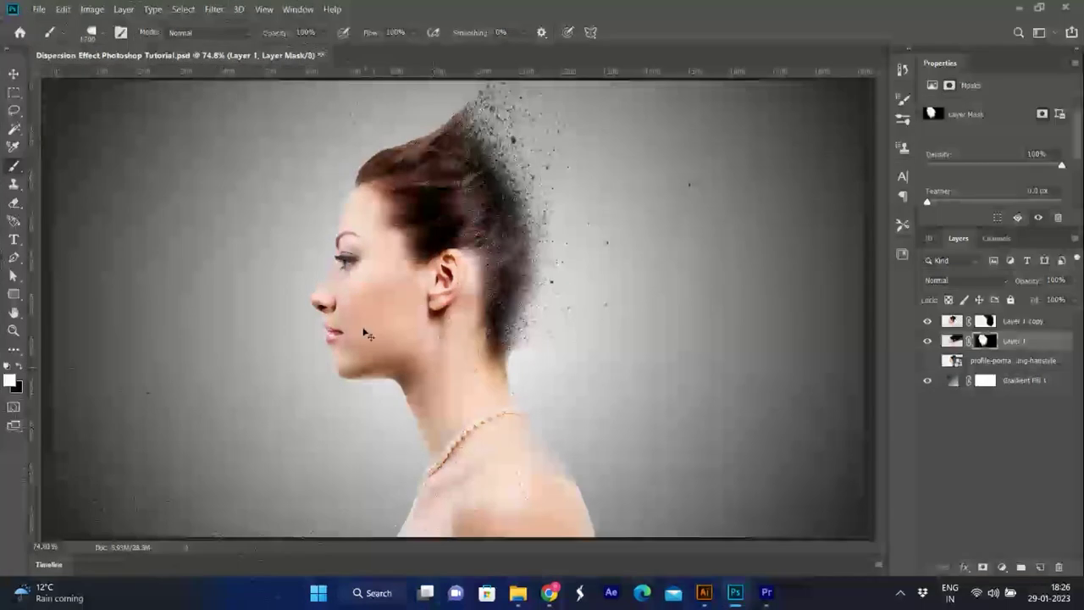
key(Return)
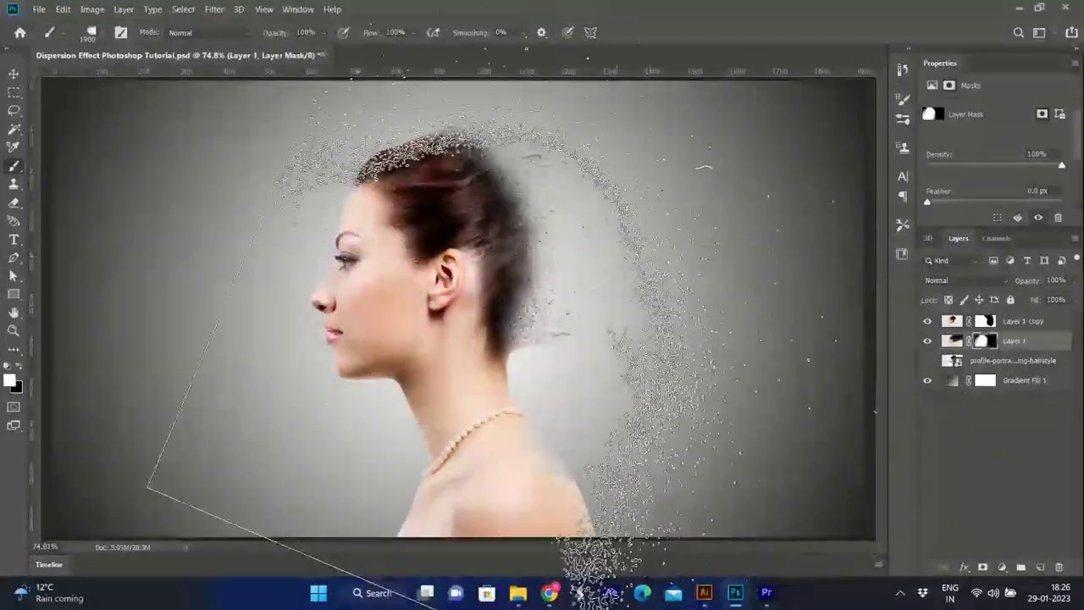
Target Layer 1 copy's mask with black as the paint colour, then switch to the Eraser.
click(984, 321)
key(x)
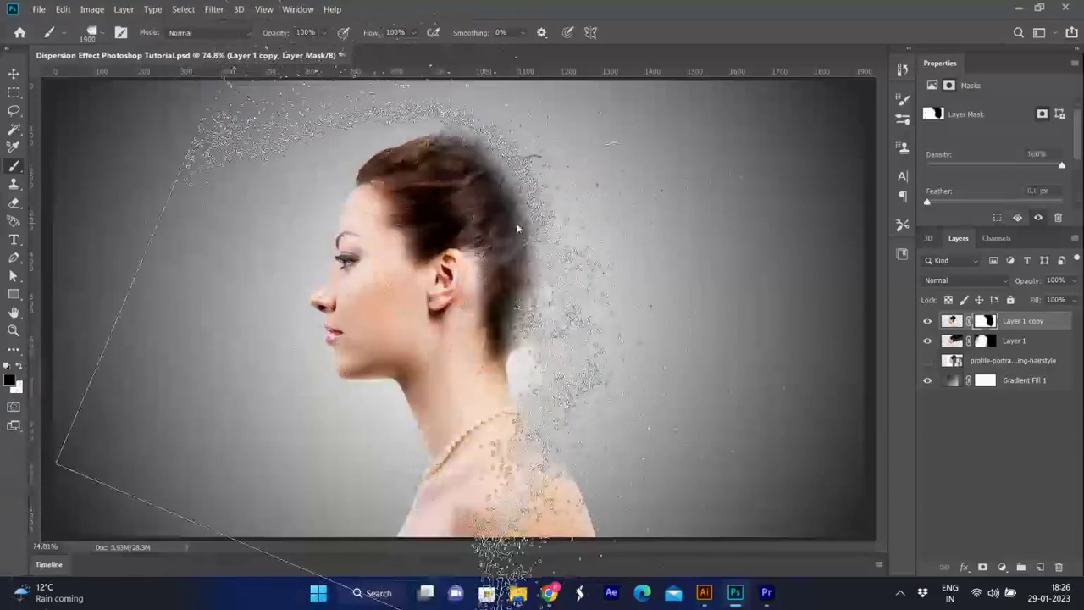
right_click(561, 273)
key(Return)
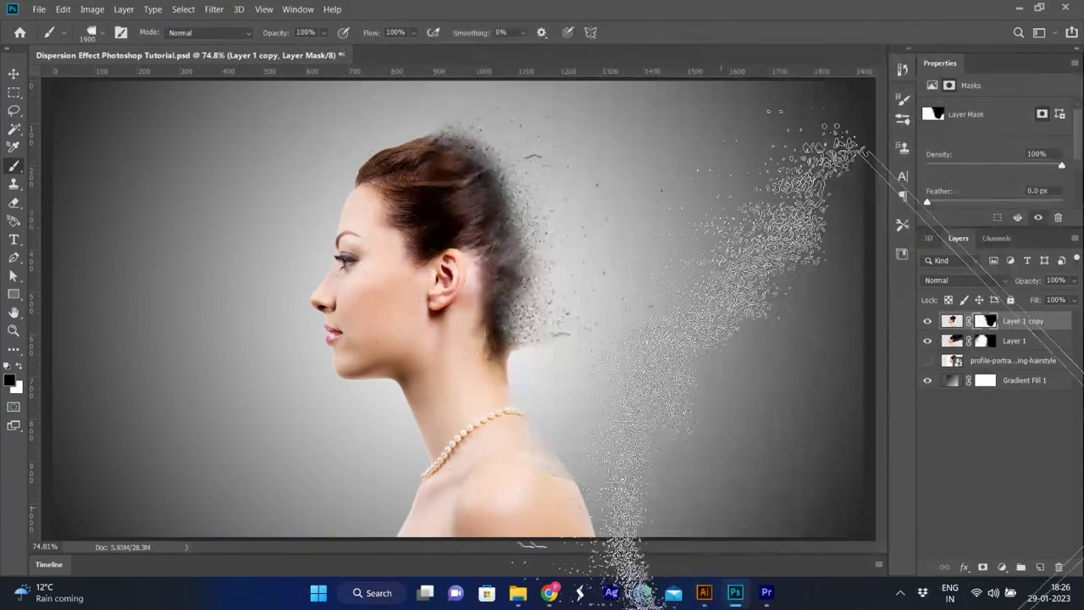
key(e)
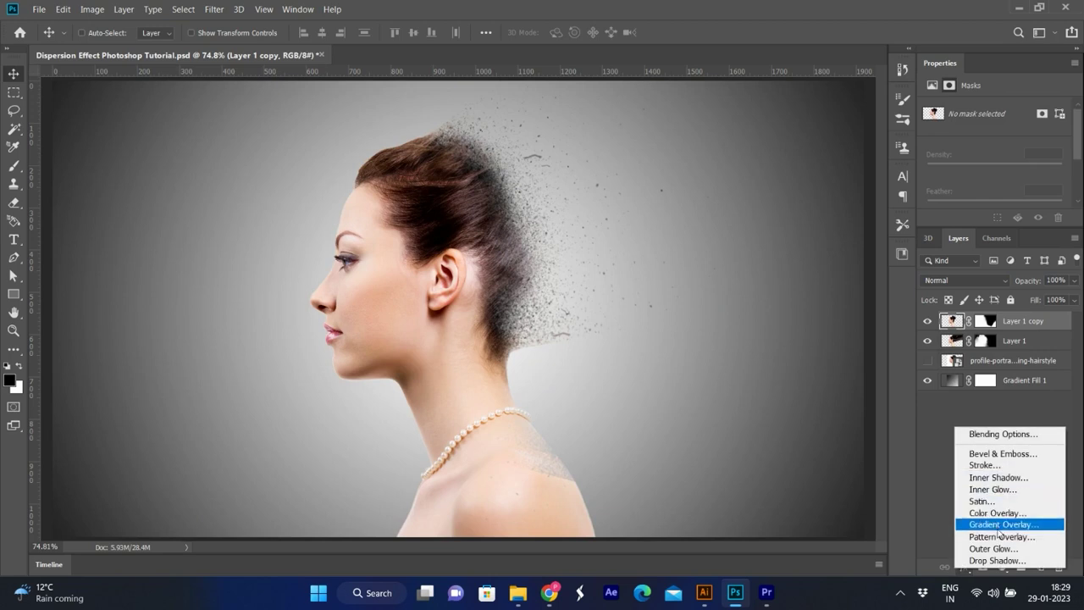
Add a top gradient fill layer, Linear at 90°, darkening the image toward the bottom.
click(1003, 465)
click(1004, 569)
click(987, 331)
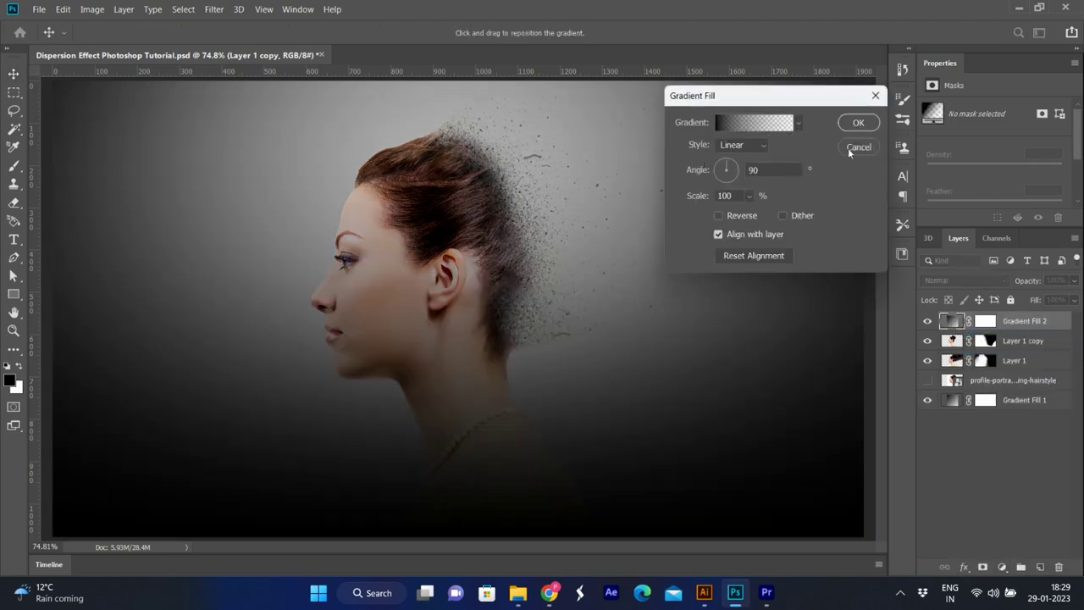
click(859, 123)
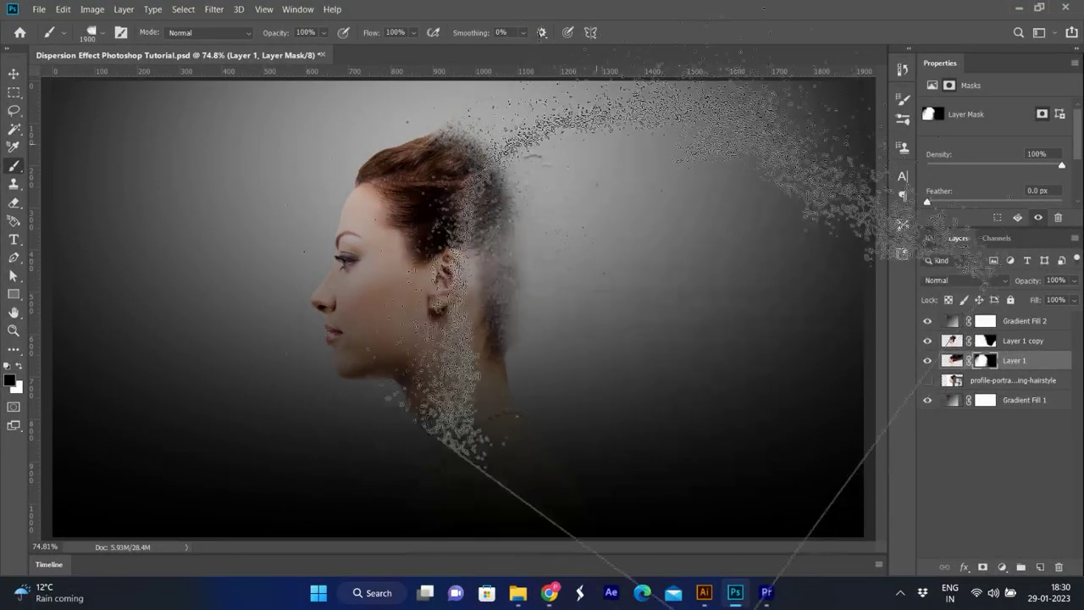
On Layer 1 copy's mask, switch to white and bring up the brush presets for the Explosion brush.
click(987, 340)
key(x)
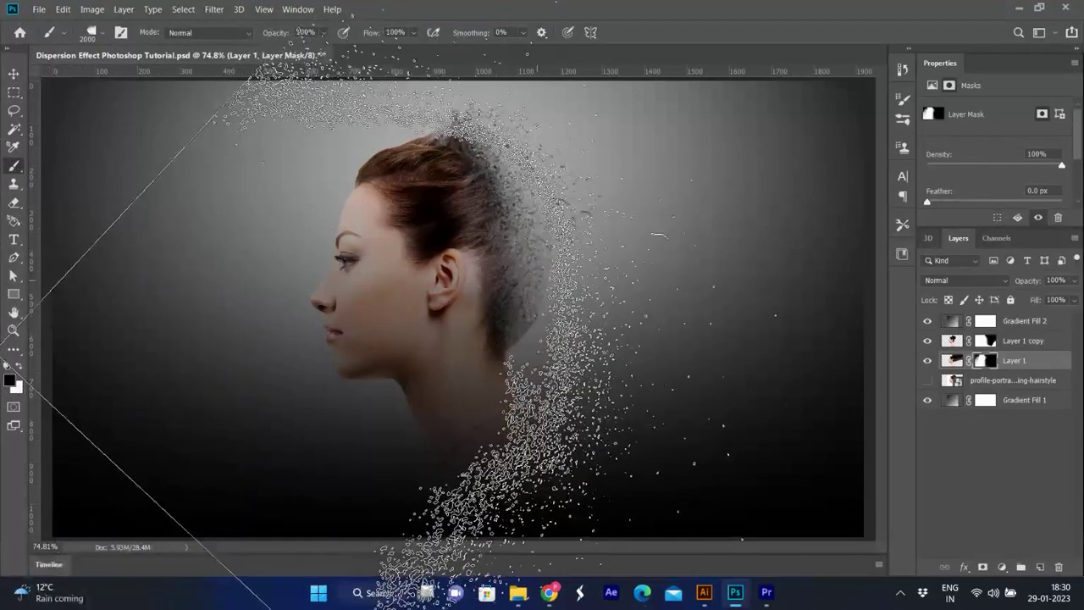
right_click(641, 322)
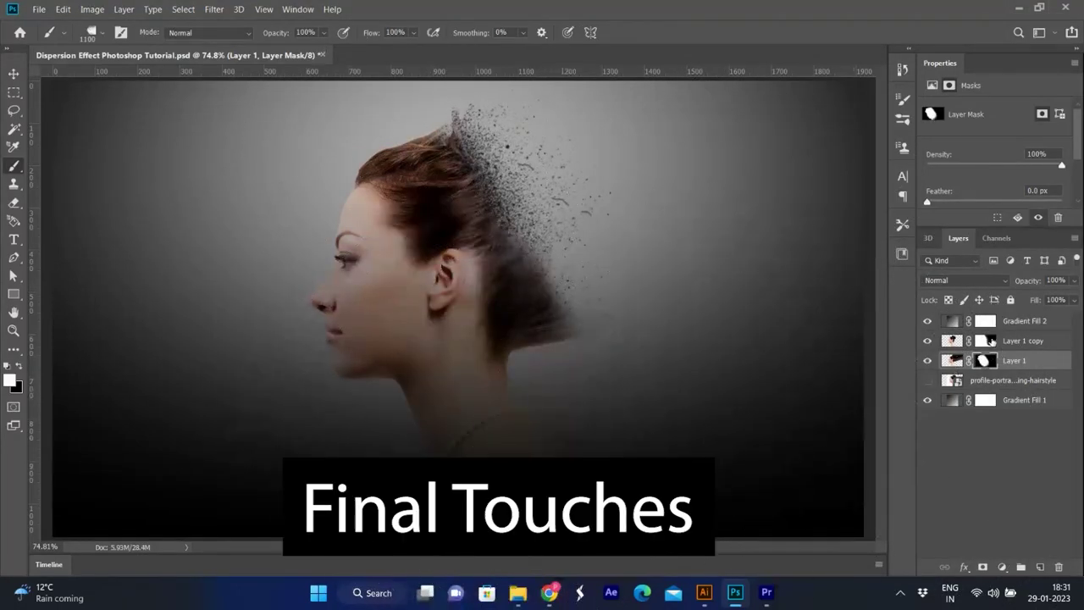
Set black as foreground, target Layer 1's mask, and browse the Explosion brush presets.
click(987, 340)
click(21, 364)
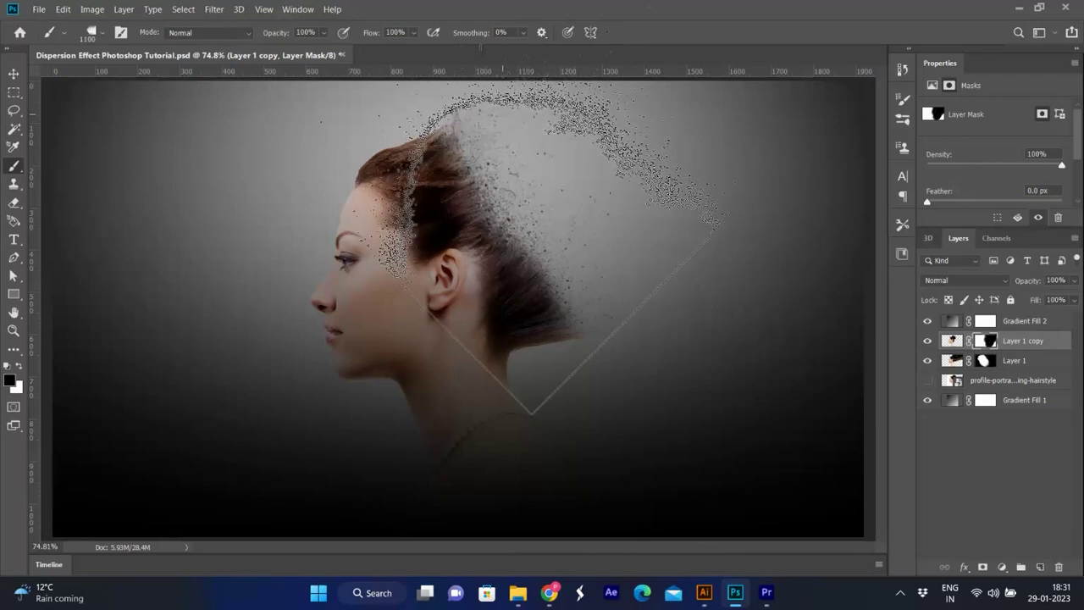
click(983, 360)
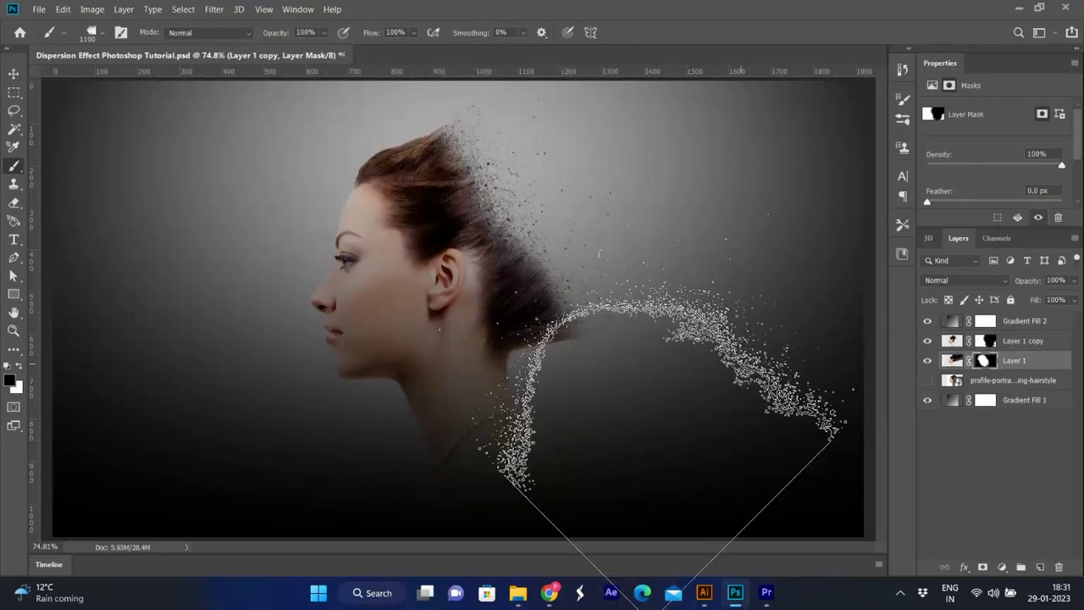
right_click(564, 344)
key(Escape)
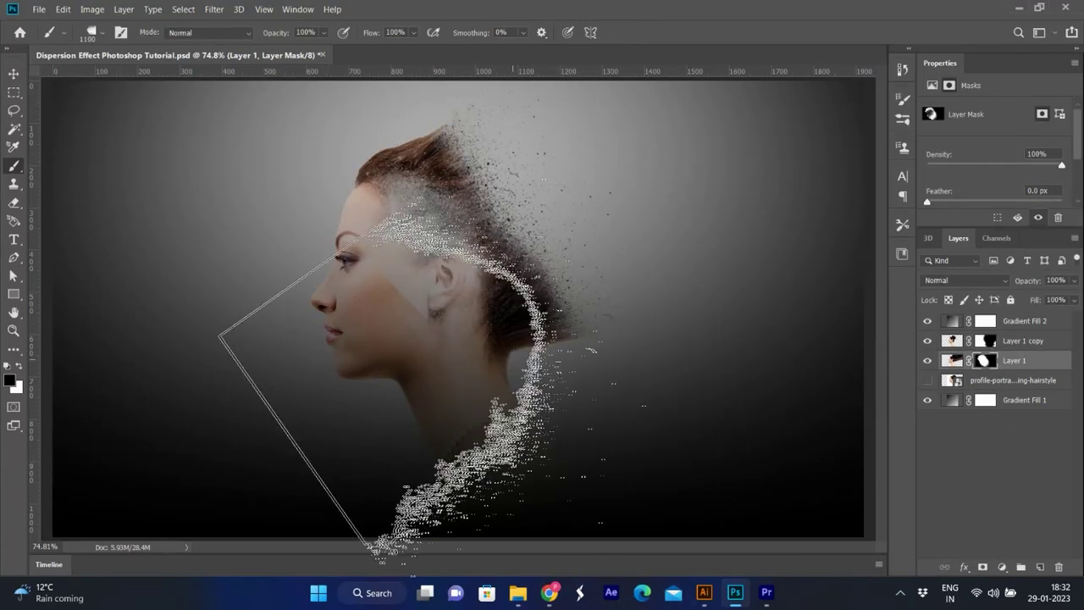
right_click(661, 358)
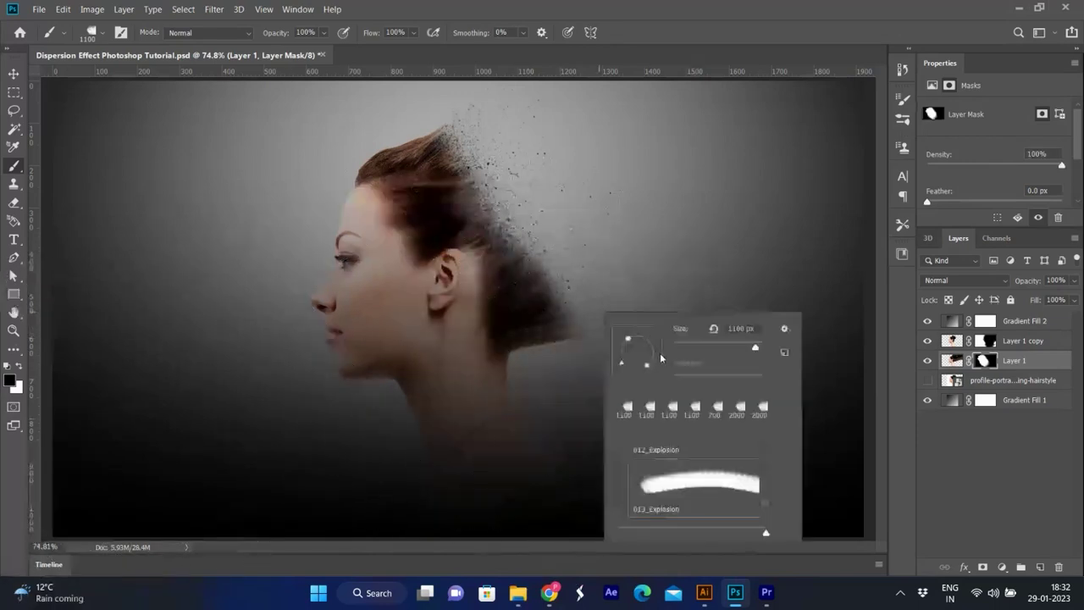
key(Escape)
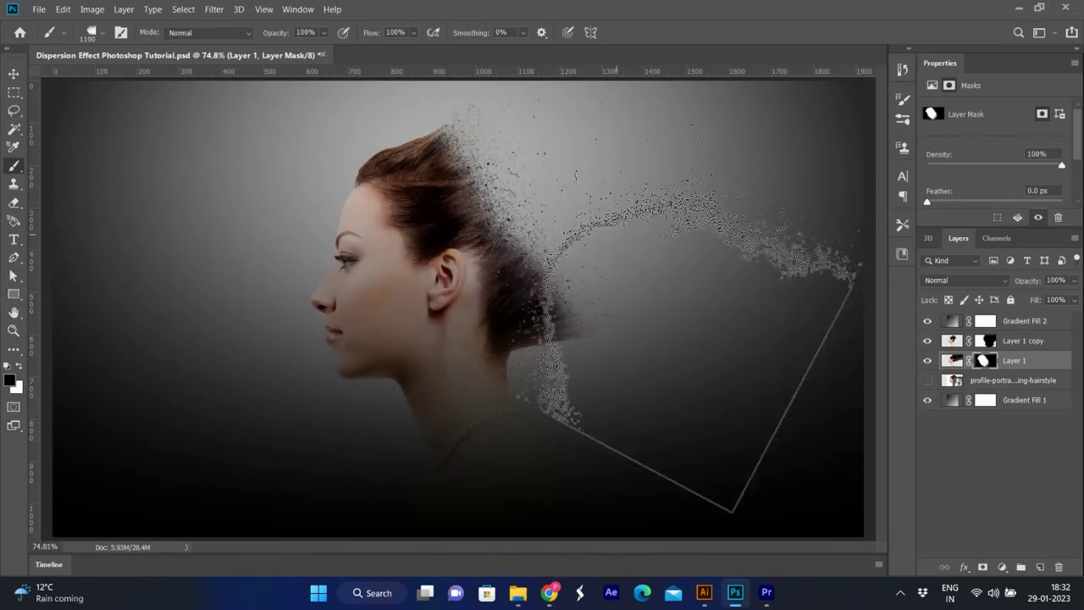
Resize the brush from 700 px to 1300 px and paint particles behind the hair on Layer 1's mask.
key(bracketleft)
key(bracketleft)
right_click(589, 301)
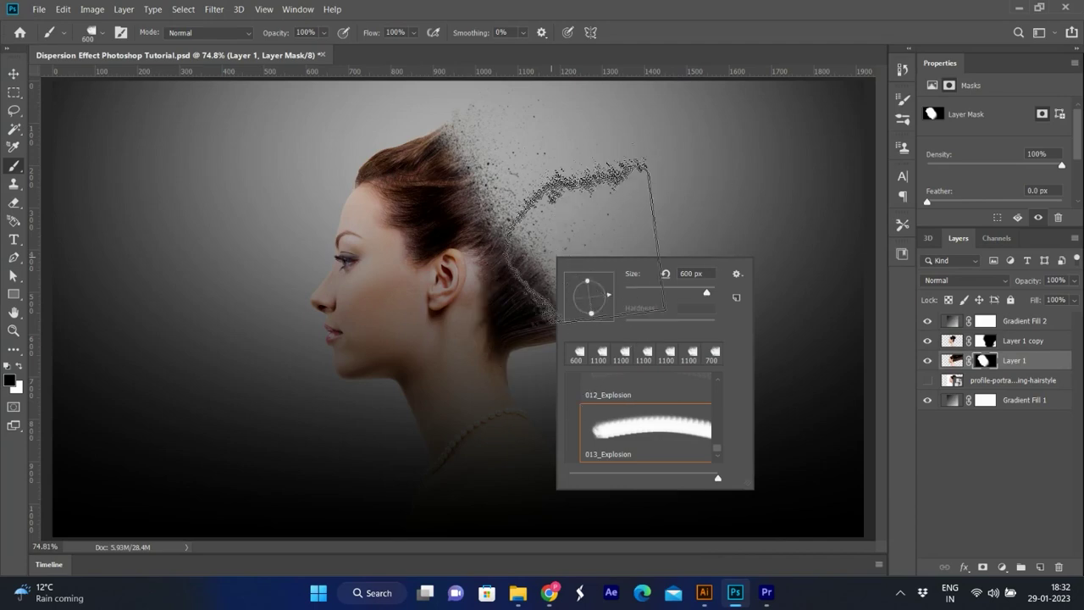
key(Escape)
key(bracketright)
key(bracketright)
key(bracketright)
key(bracketright)
key(bracketright)
key(bracketright)
drag(593, 322, 894, 264)
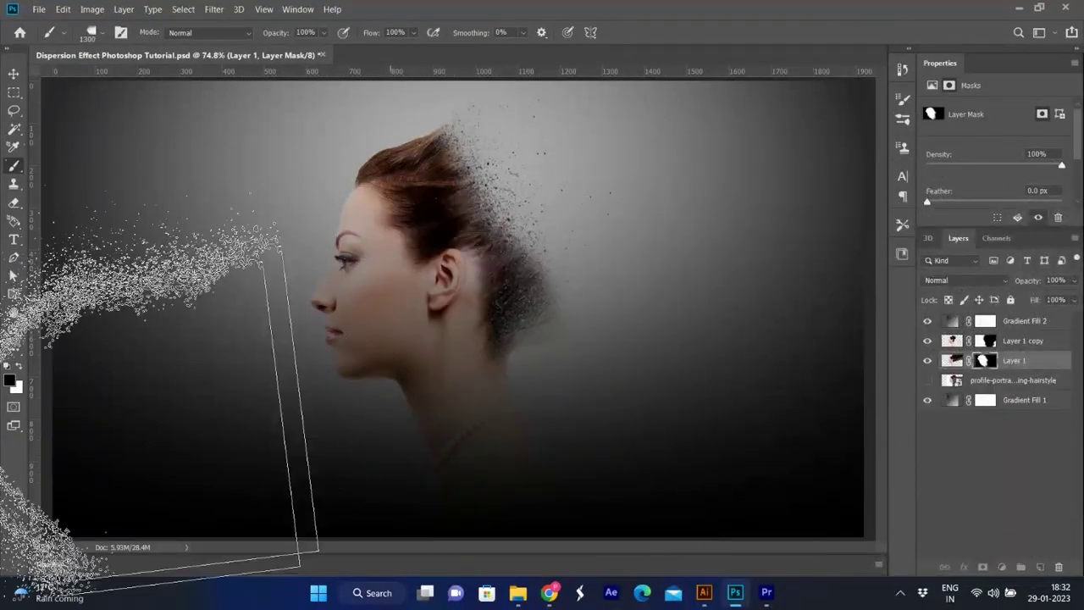
click(984, 340)
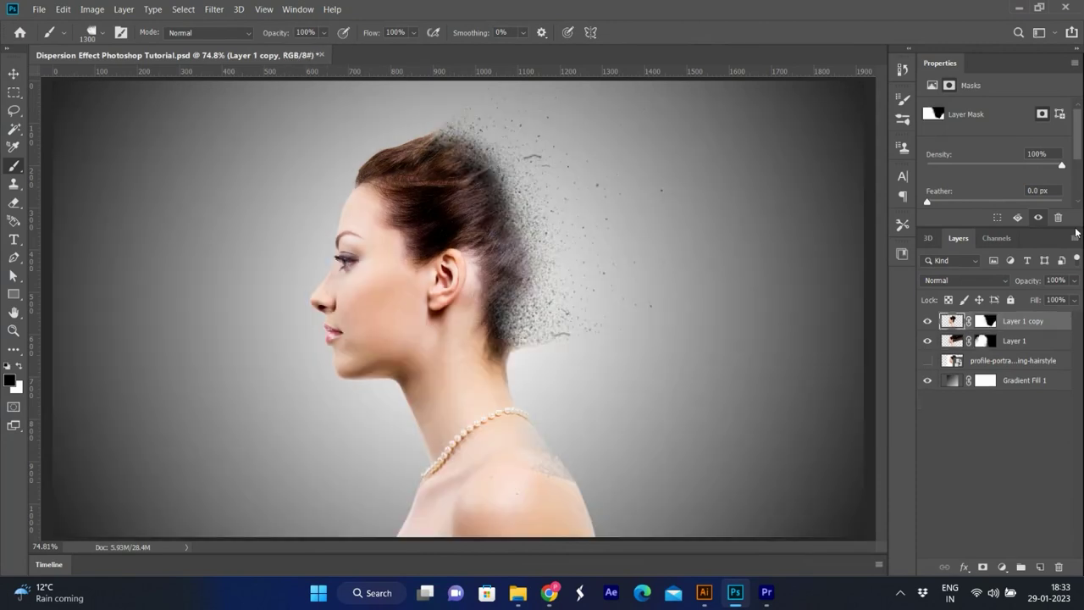
Restore the Gradient Fill 2 vignette and paint its mask to brighten the head and neck, redoing one bad dab.
key(ctrl+shift+z)
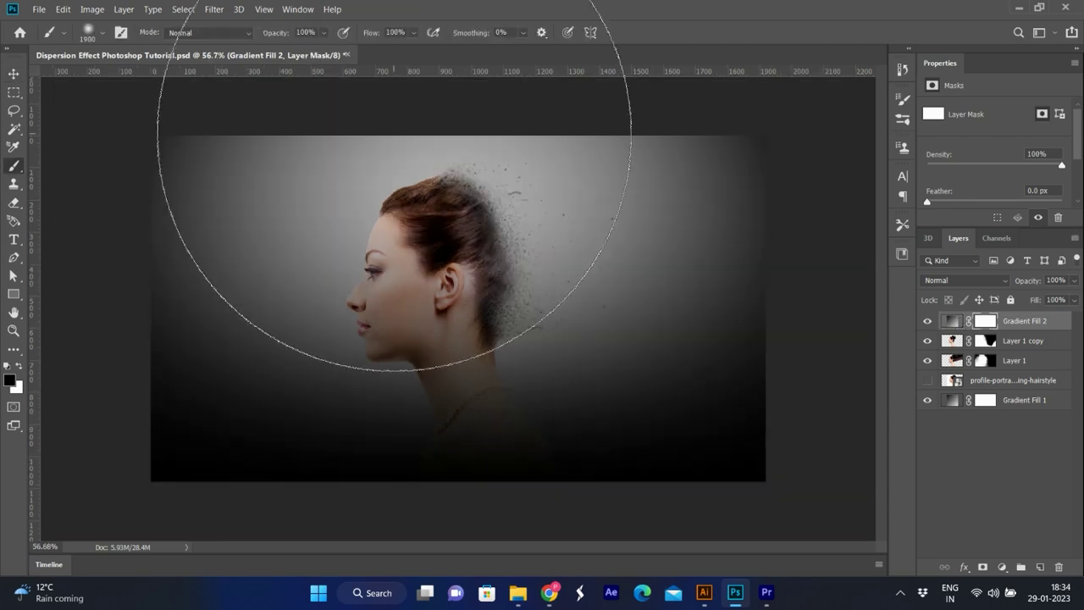
click(394, 134)
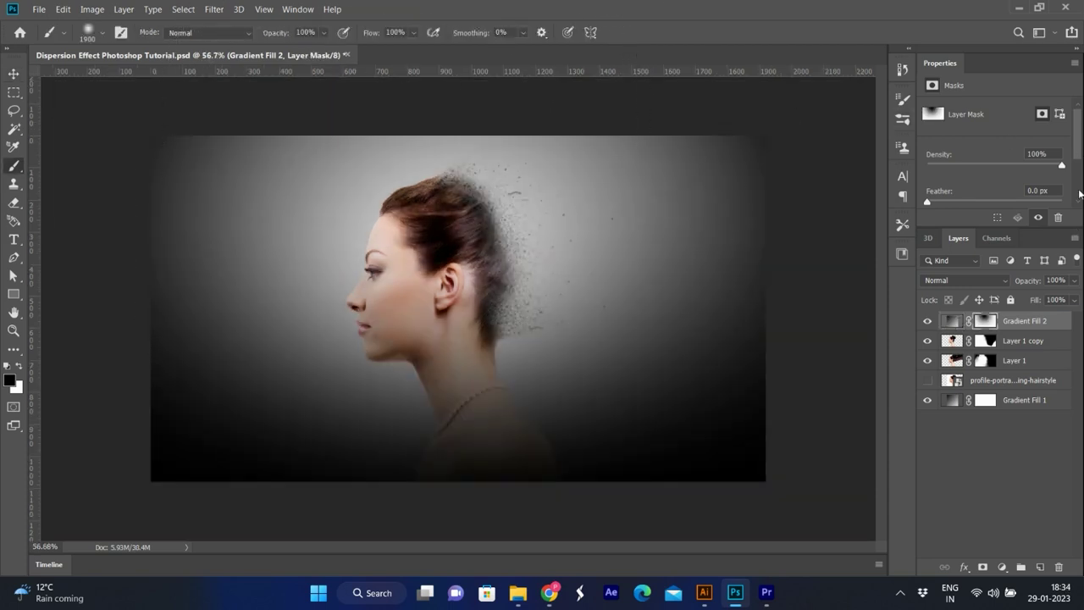
click(434, 191)
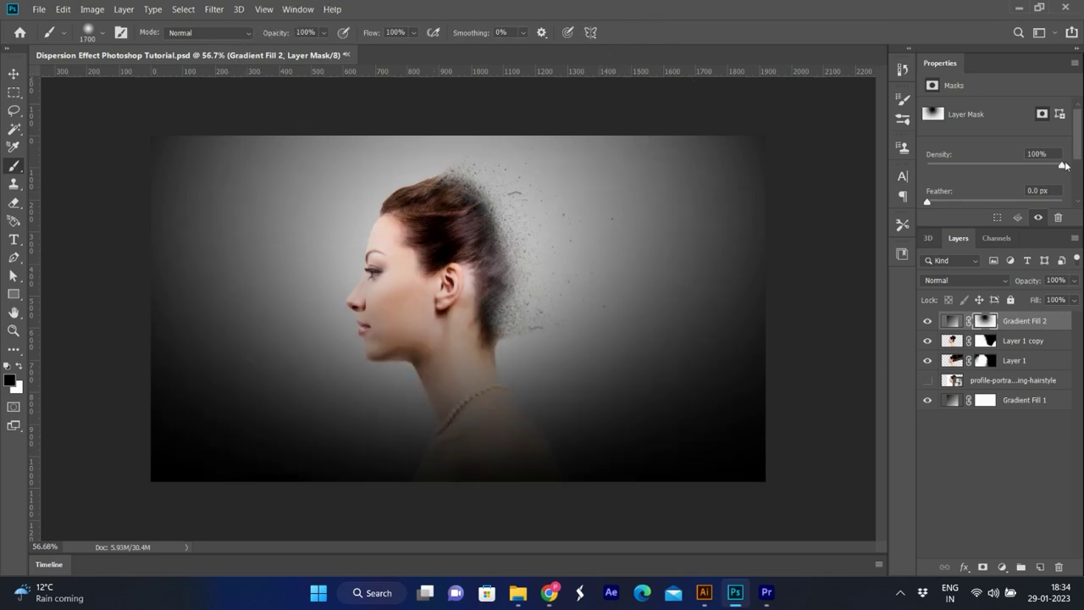
key(ctrl+z)
click(418, 195)
key(bracketleft)
key(bracketleft)
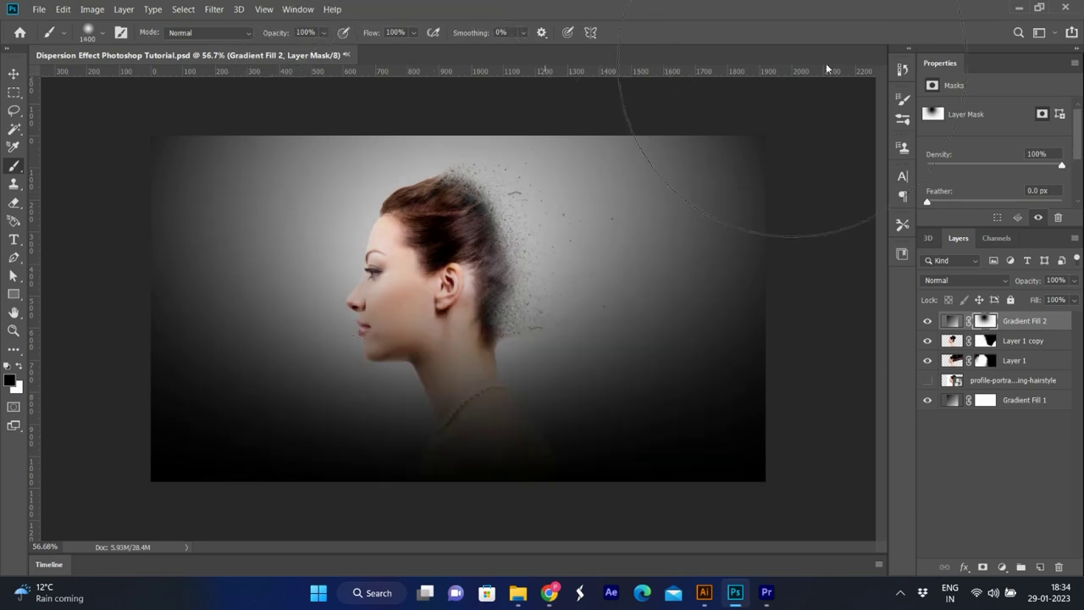